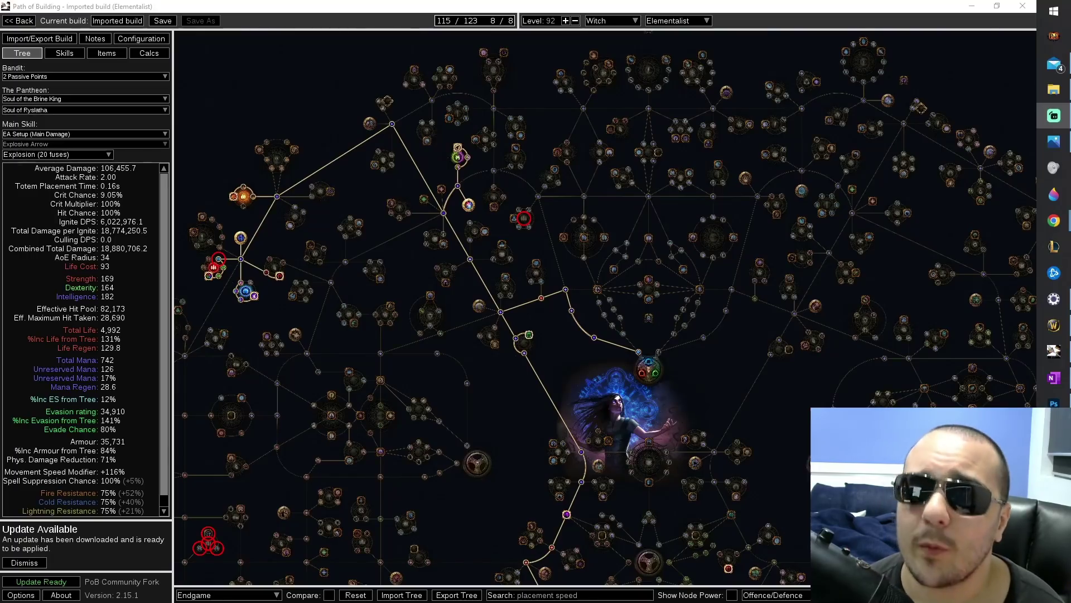
- Clear the placement speed search from the passive tree and switch to the 3.18 EA DPS Calculator
key(ctrl+a)
key(BackSpace)
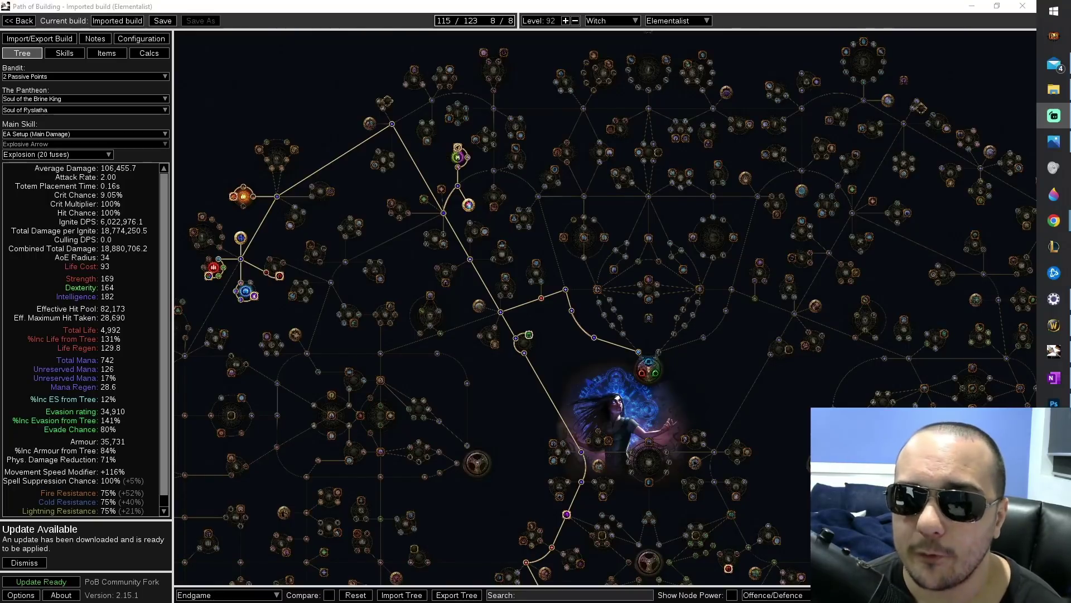
key(alt+Tab)
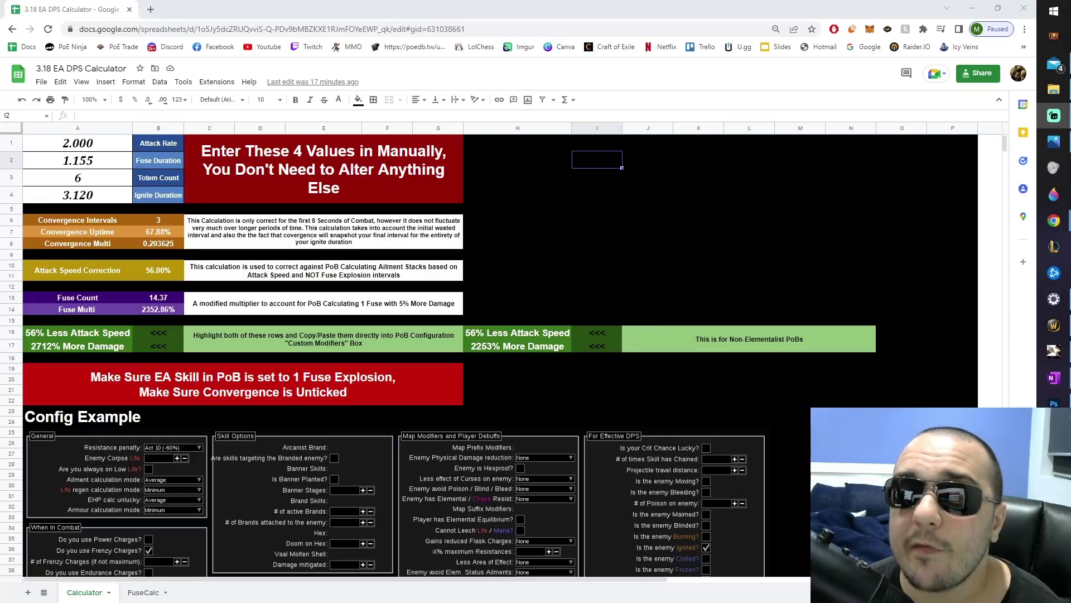
- Select the 56% Less Attack Speed and 2712% More Damage rows (A16:A17) for copying
click(78, 339)
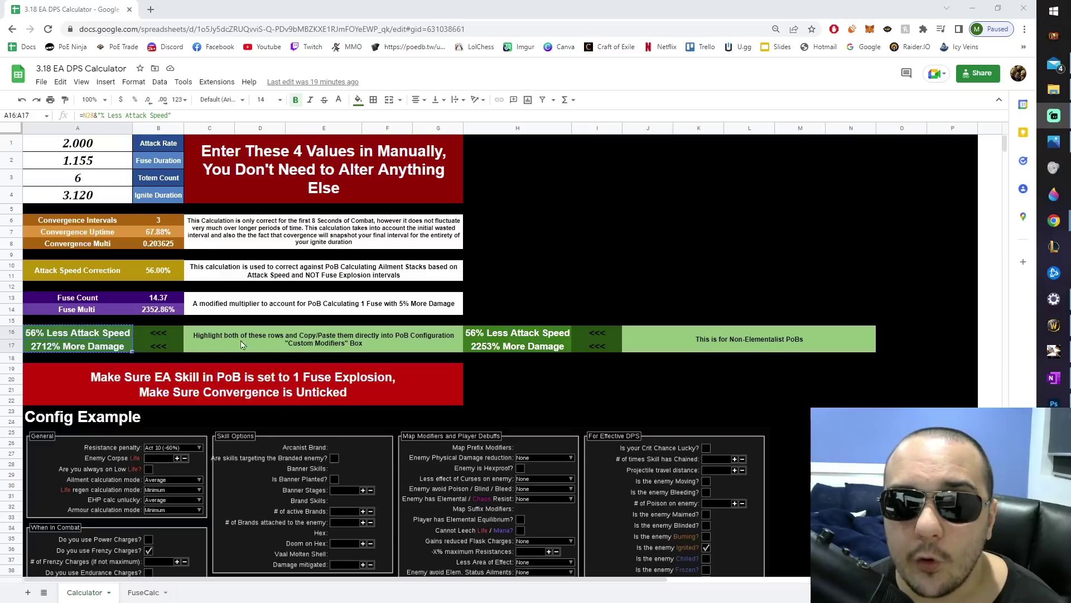
click(97, 351)
drag(97, 351, 117, 341)
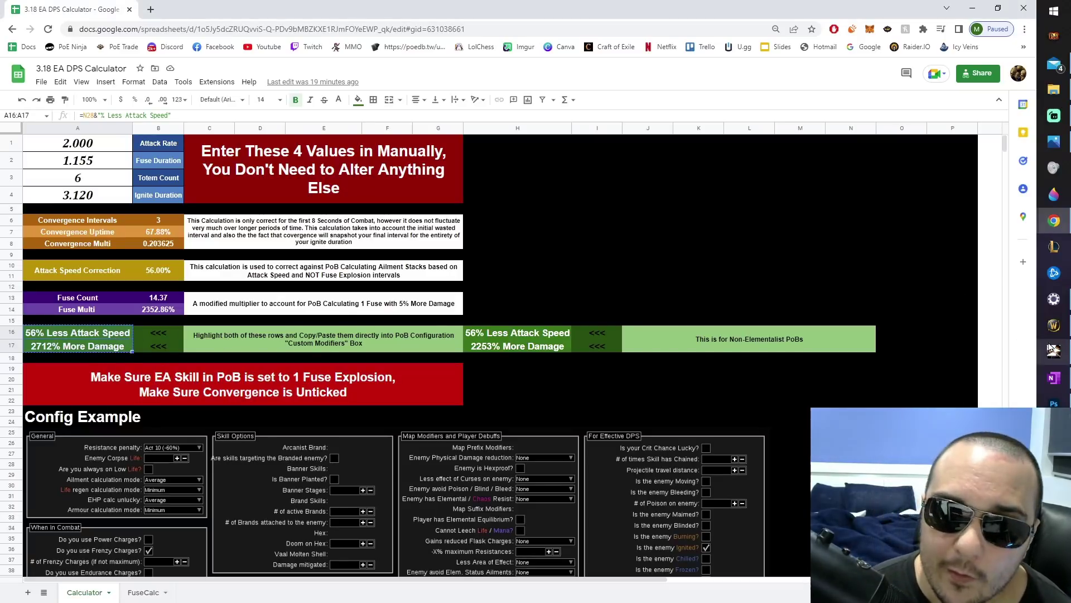
- Confirm both modifier lines sit in the Configuration tab's Custom Modifiers, then return to the spreadsheet
key(alt+Tab)
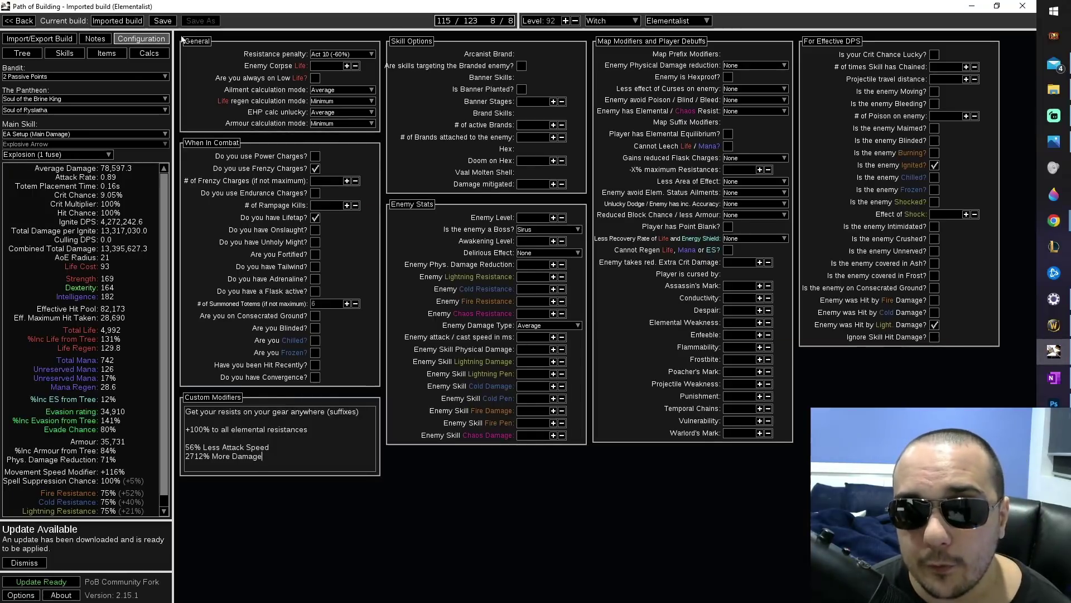
drag(273, 457, 171, 451)
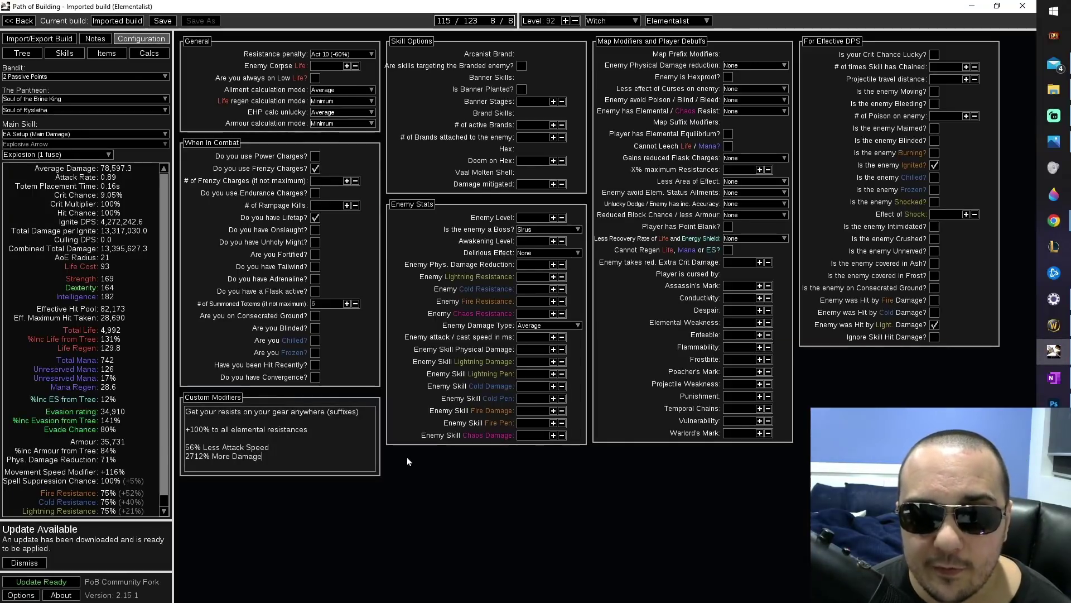
click(129, 456)
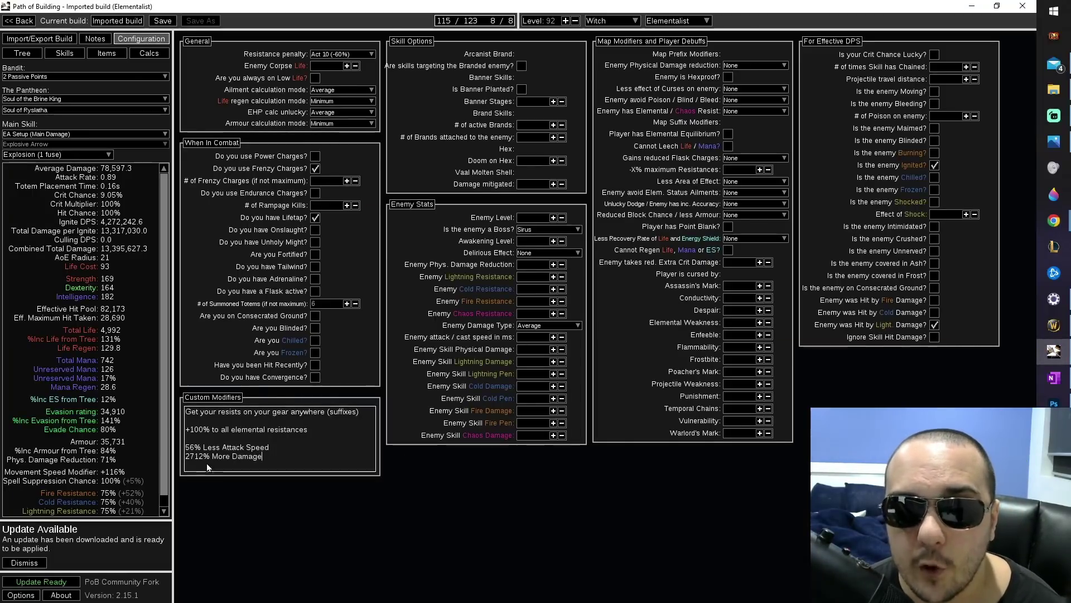
click(315, 456)
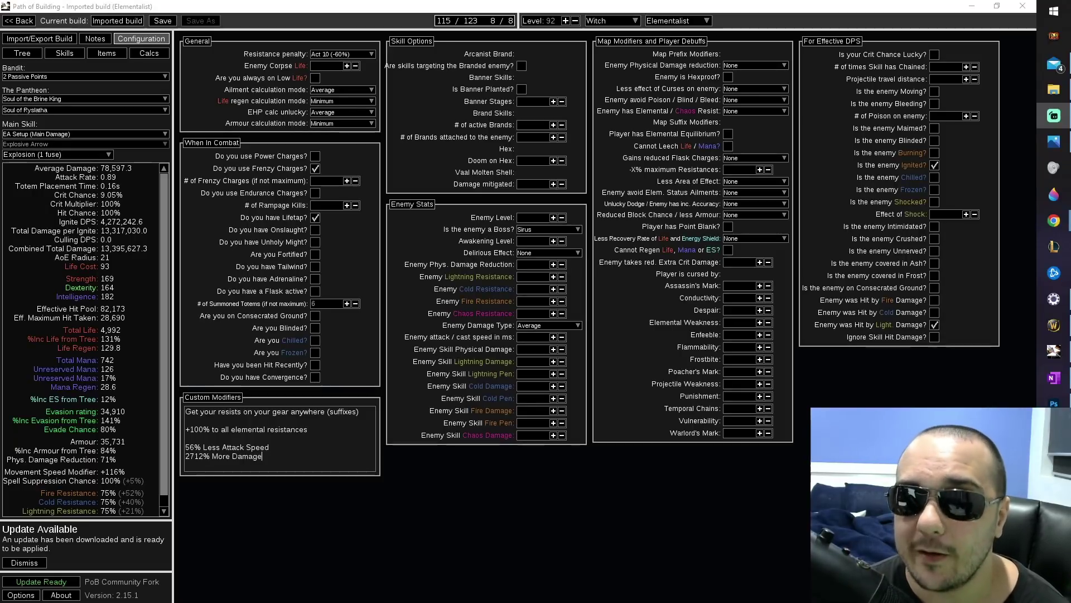
key(alt+Tab)
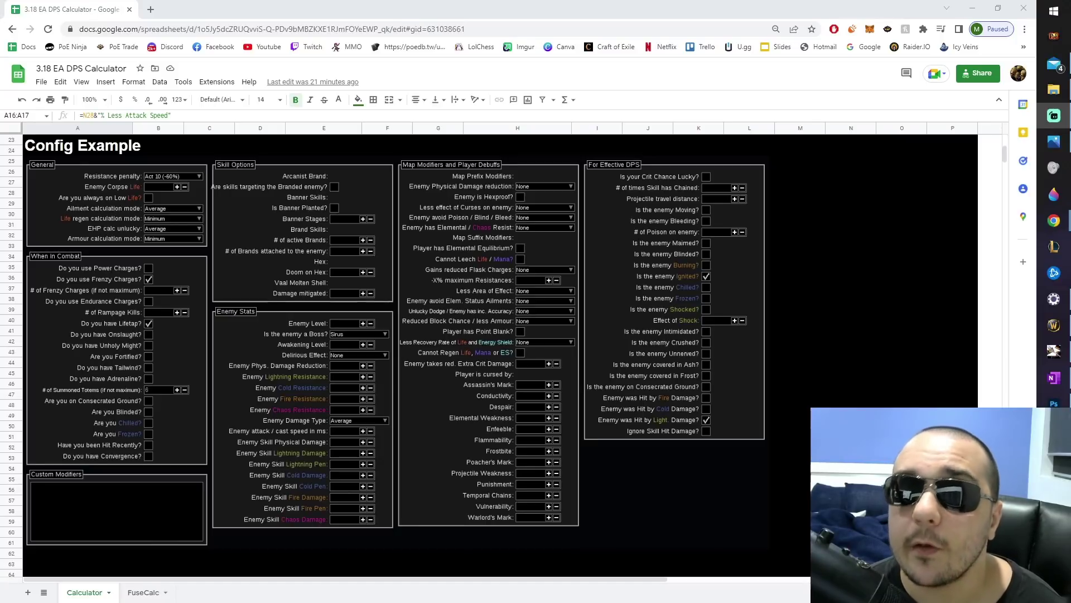
- Scroll the Calculator sheet up to the config example and four inputs, then return to Path of Building
scroll(391, 357, up, 2)
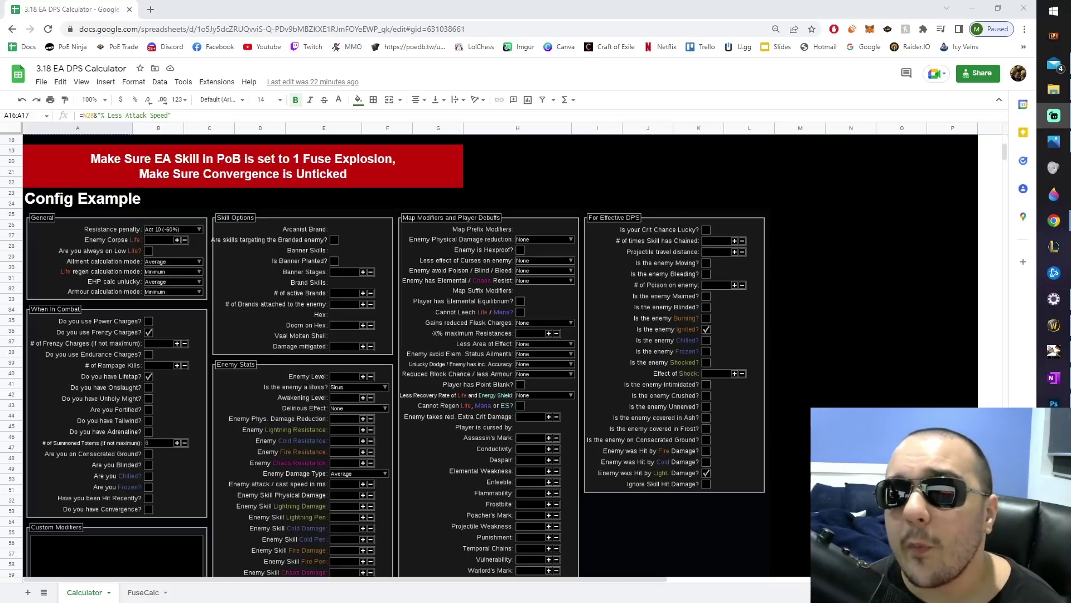
scroll(889, 320, up, 5)
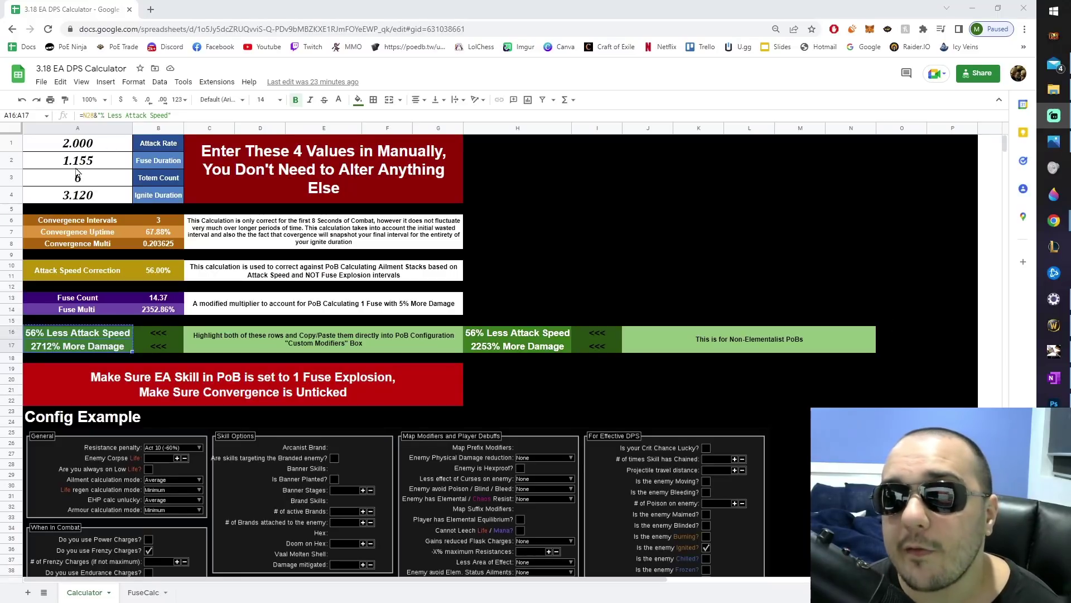
key(alt+Tab)
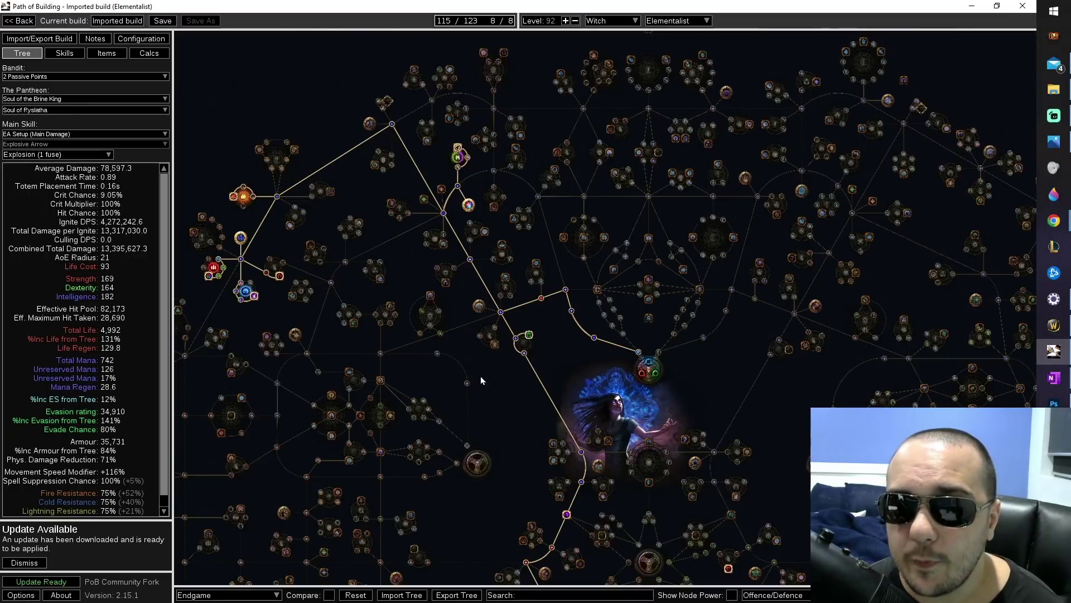
drag(480, 376, 431, 209)
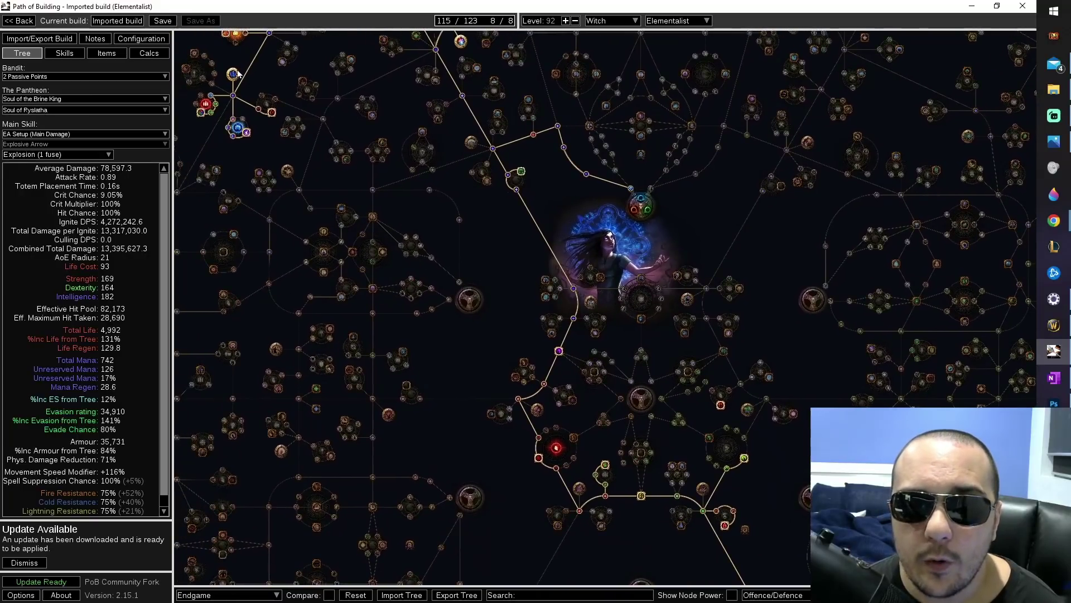
drag(631, 558, 299, 136)
scroll(307, 547, up, 4)
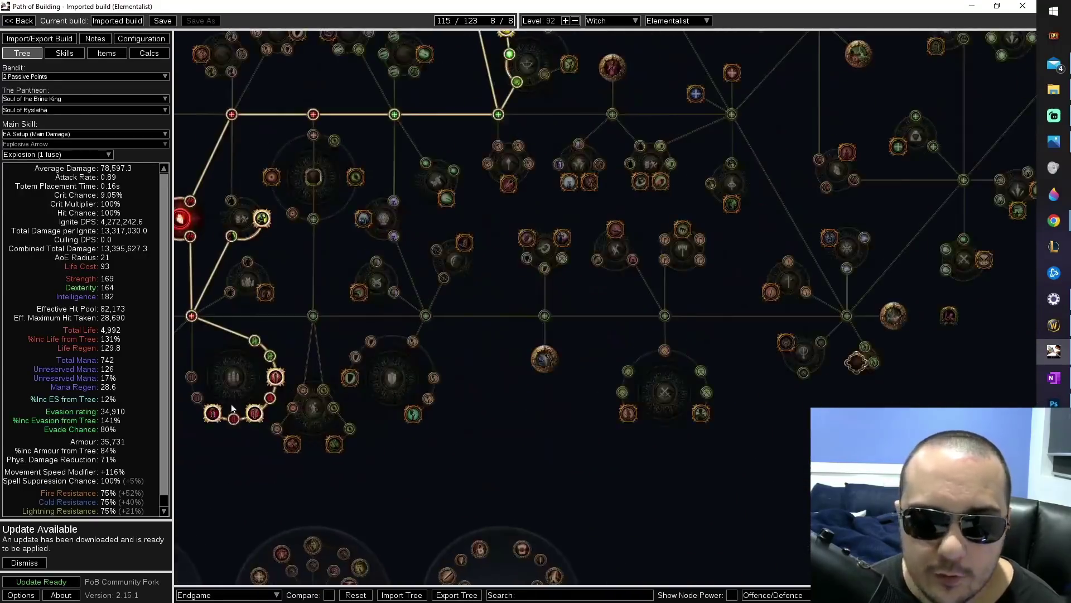
scroll(734, 198, down, 3)
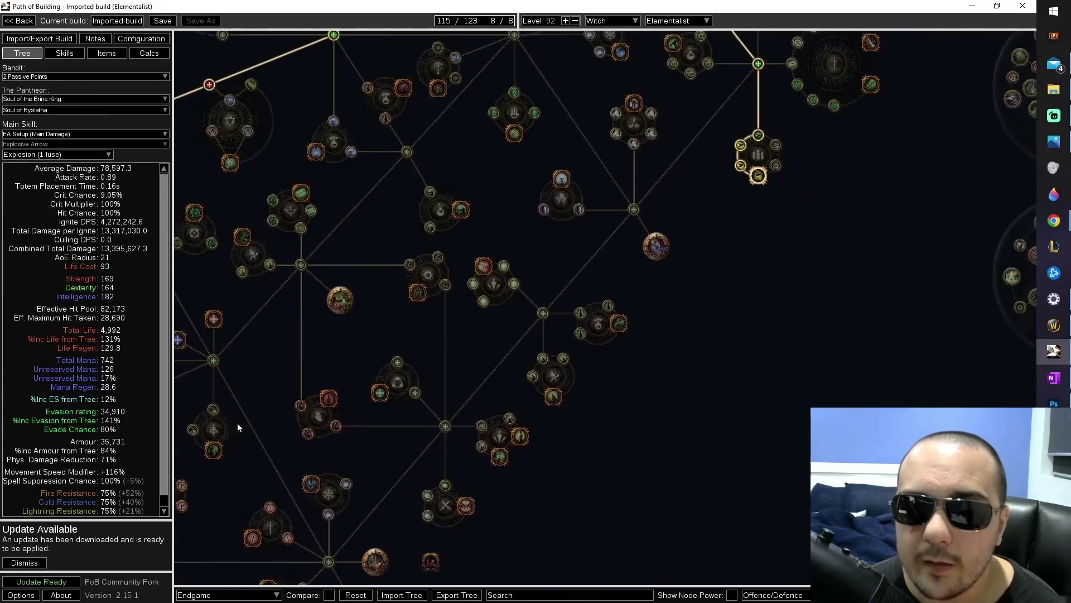
scroll(579, 287, up, 3)
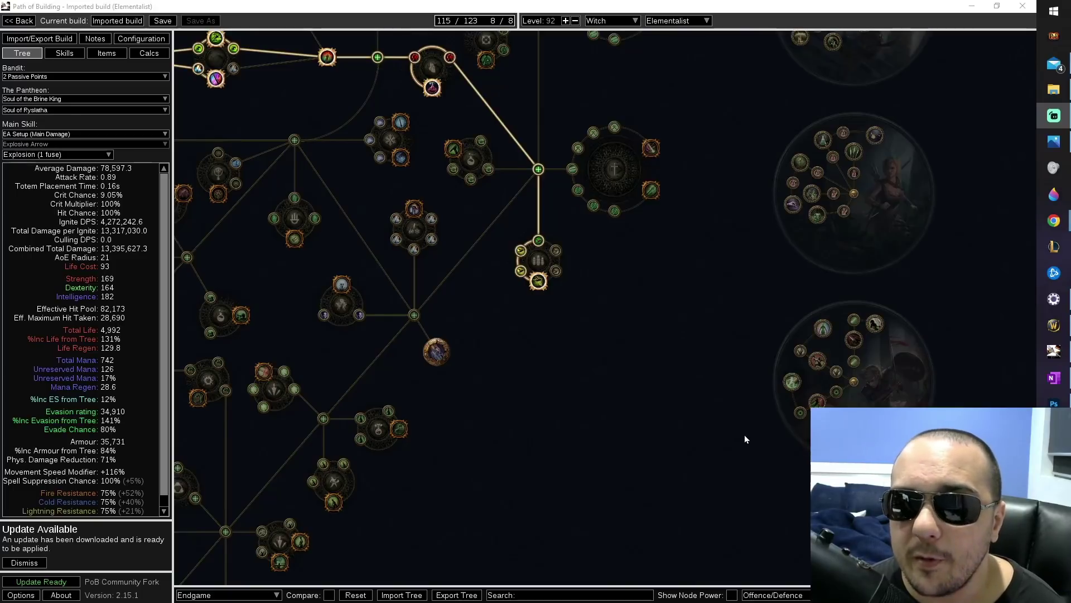
drag(552, 231, 658, 340)
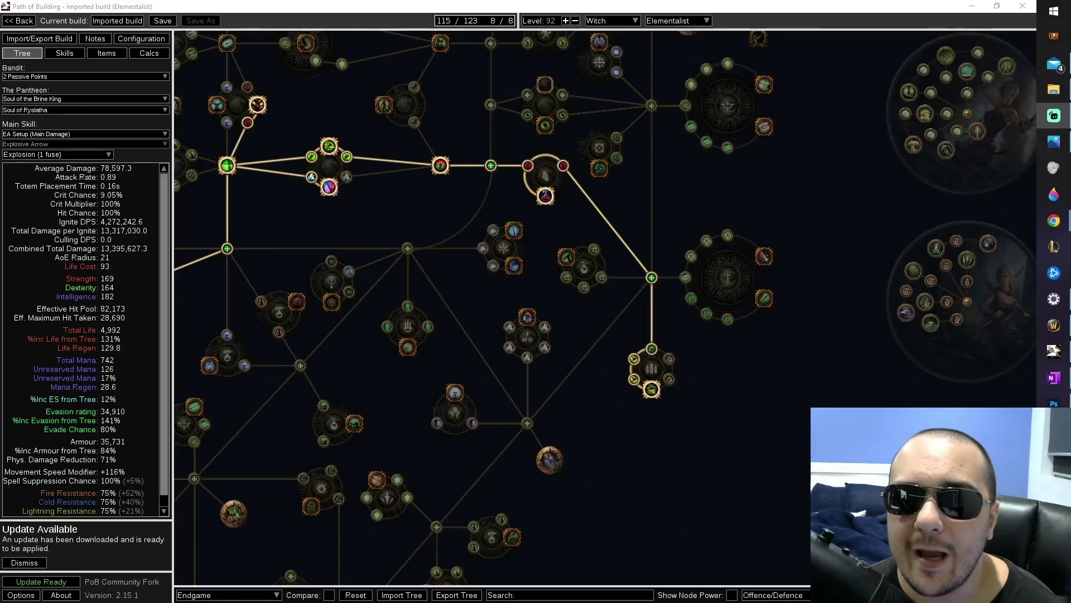
- On the Calcs tab, read the Skill Duration (1.155s) and Ignite Duration (3.12s) breakdowns
click(159, 56)
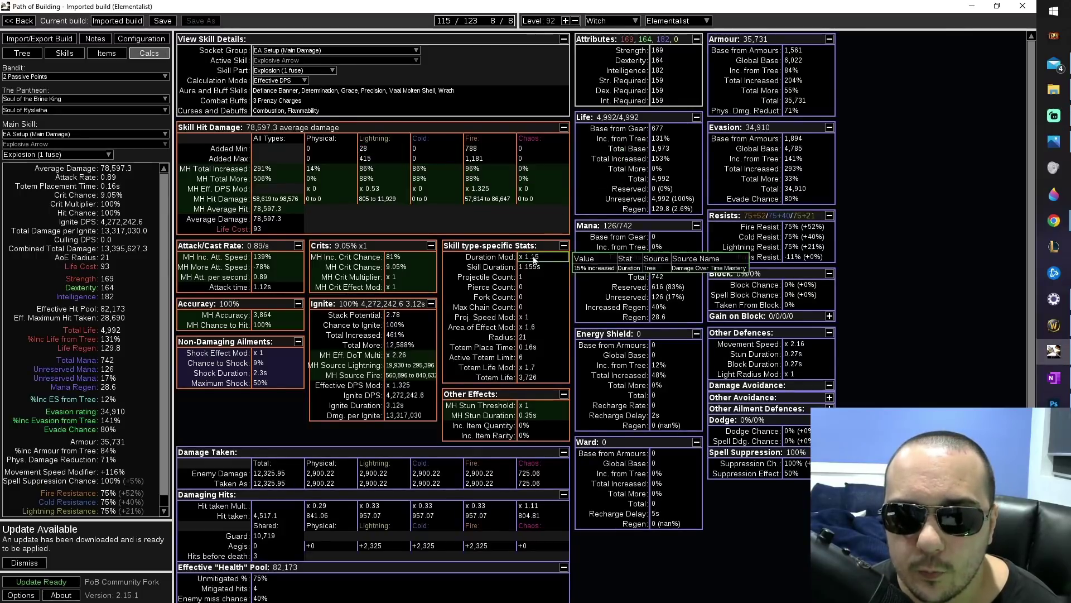
mouse_move(548, 261)
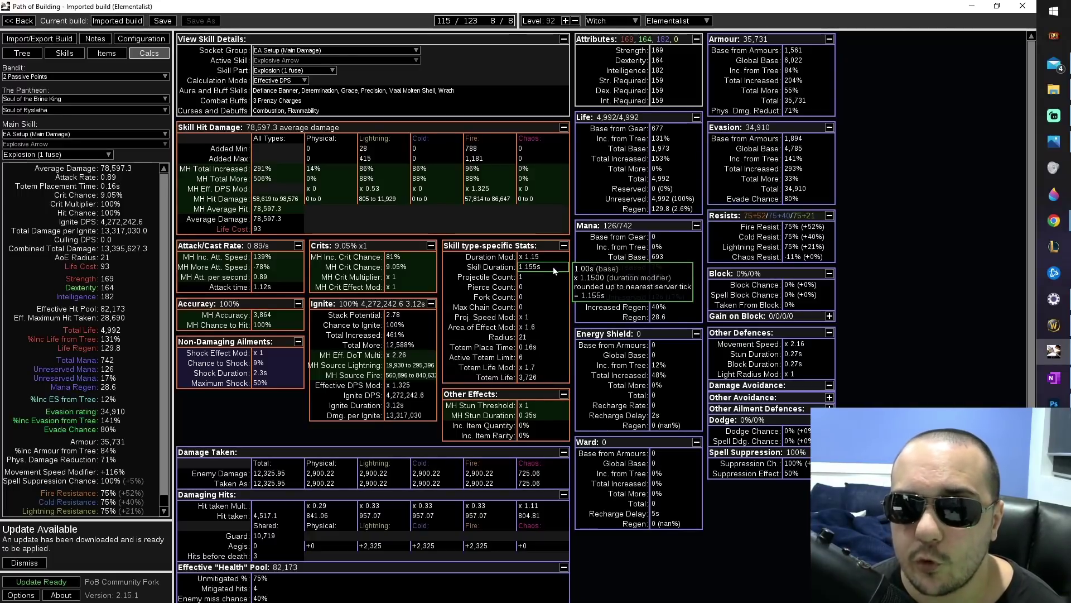
click(539, 277)
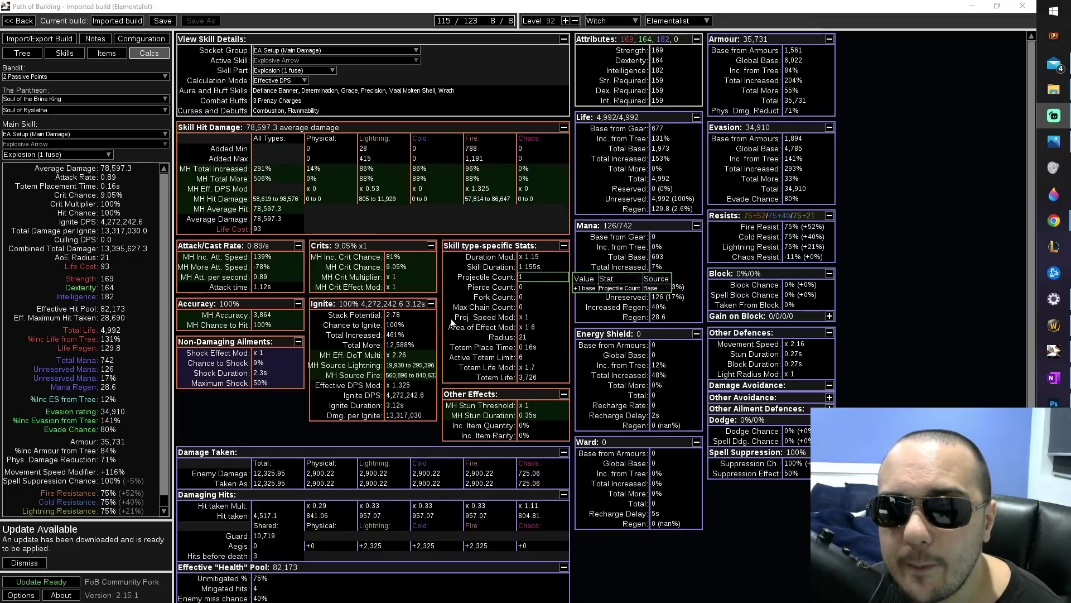
mouse_move(402, 406)
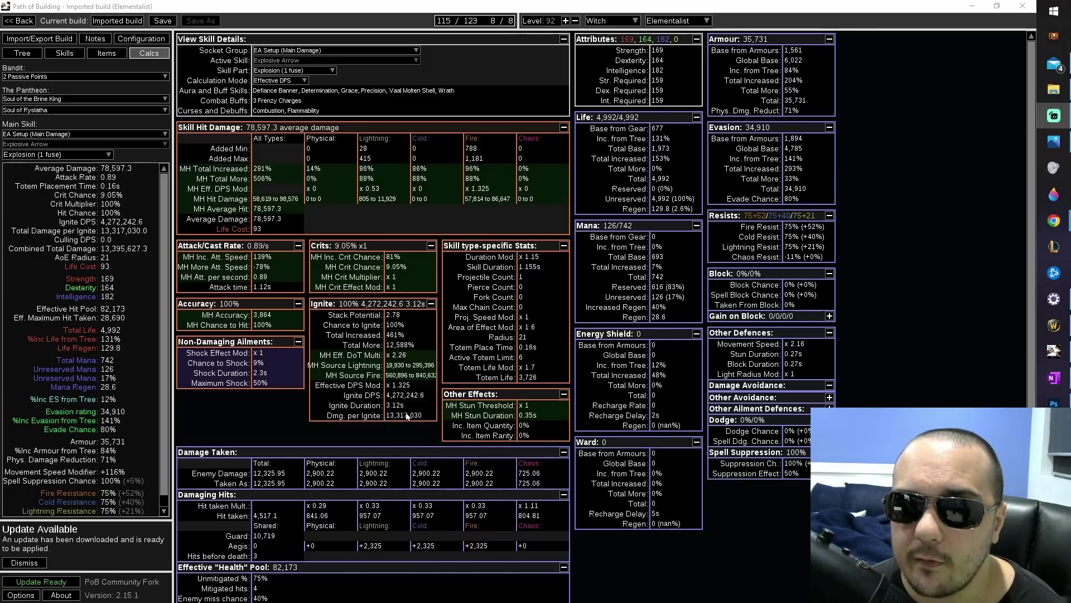
- Enter Fuse Duration 1.155, Totem Count 6 and Ignite Duration 3.12 in the calculator inputs
key(alt+Tab)
click(56, 158)
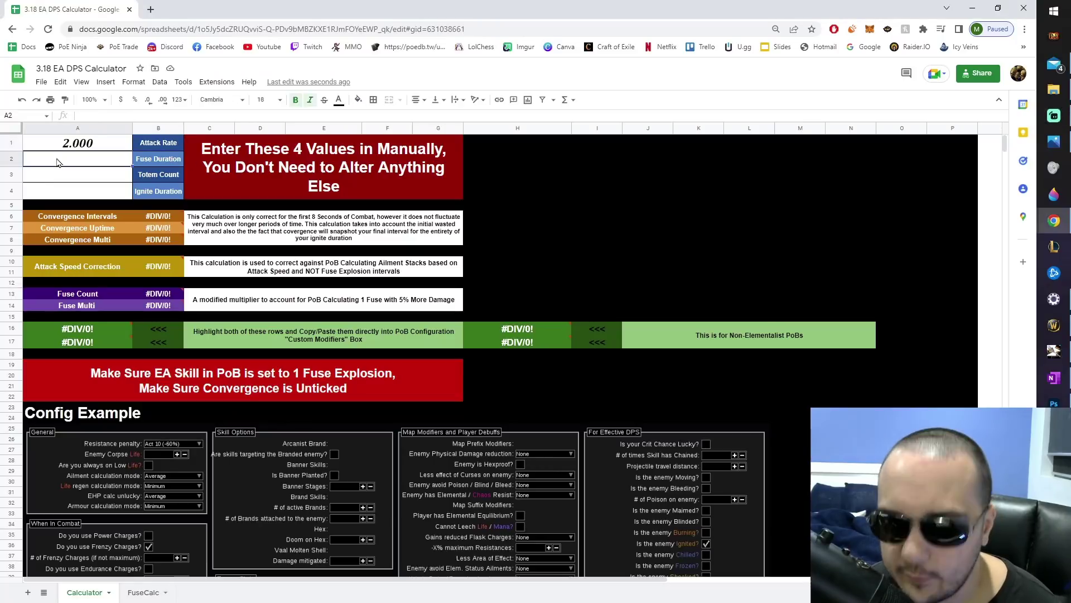
text(1.155)
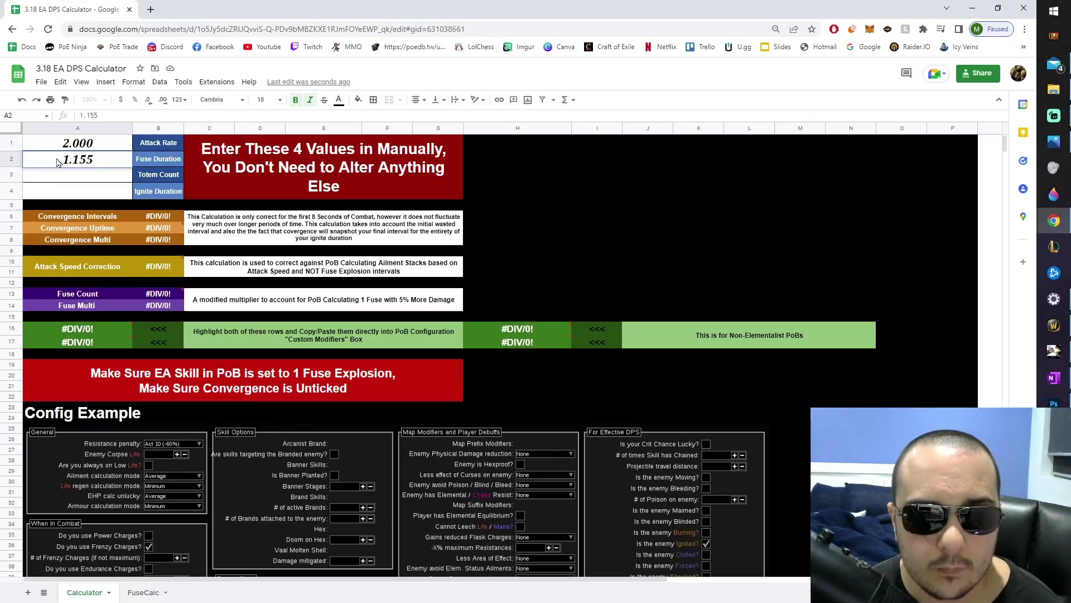
key(Return)
text(6)
key(Return)
text(2)
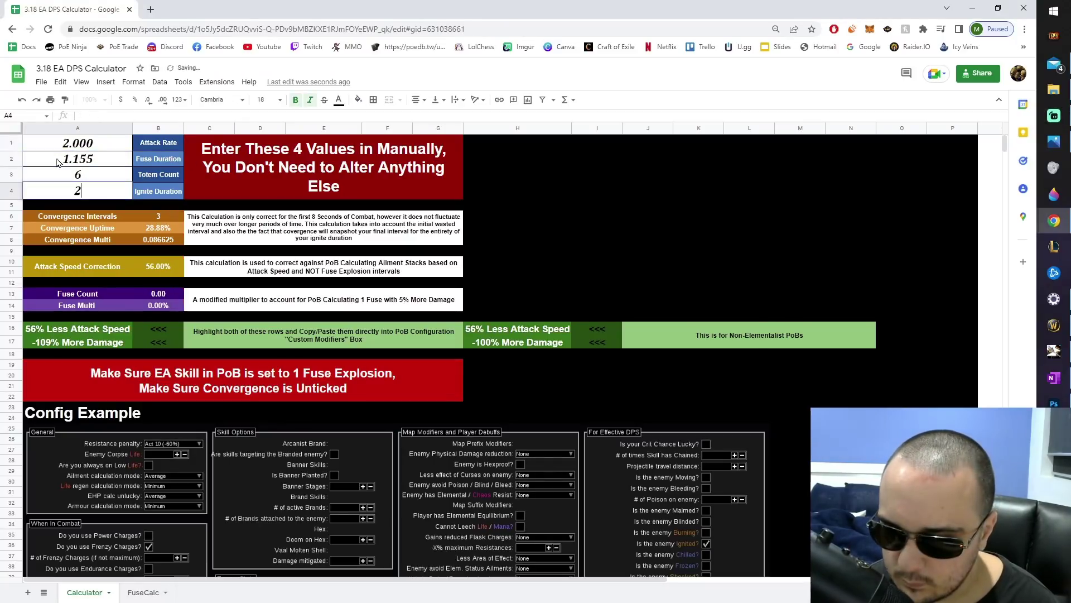
key(BackSpace)
text(3.12)
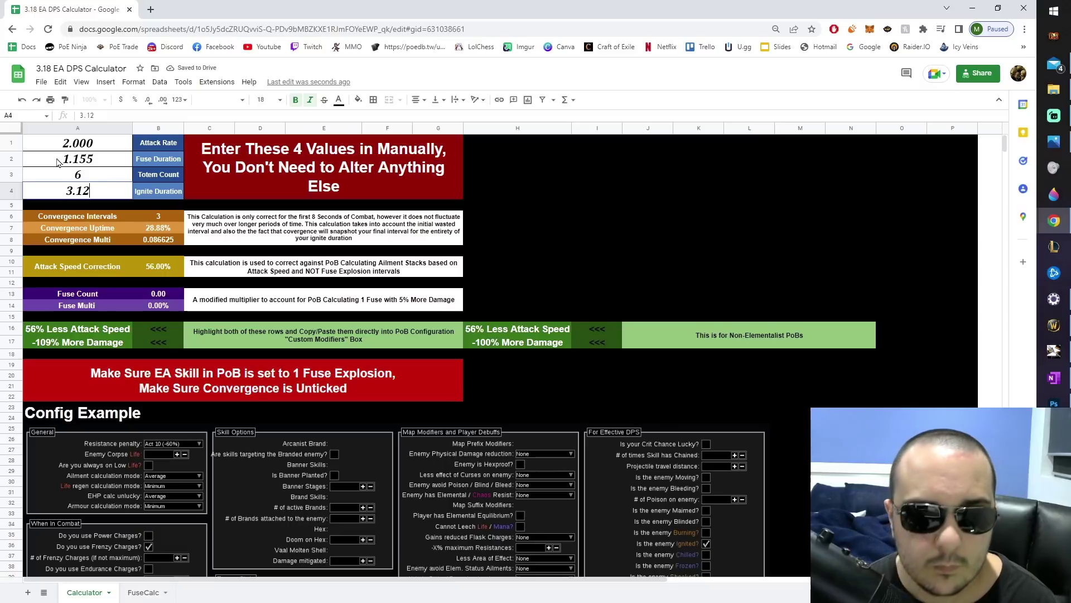
click(594, 257)
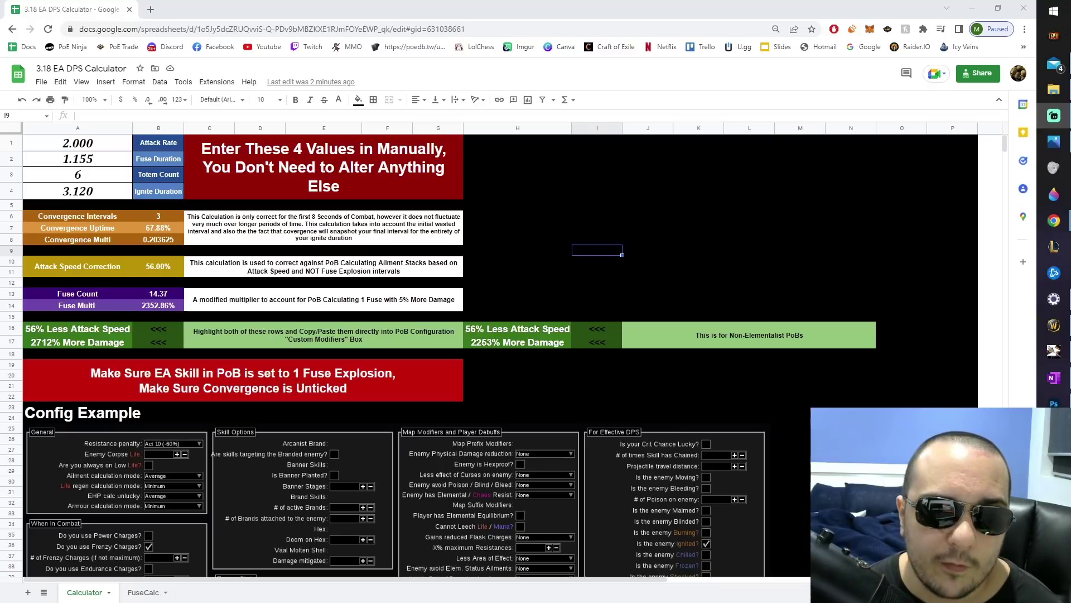
- Open the FuseCalc sheet and inspect the formula in cell D4
click(143, 592)
scroll(341, 297, down, 10)
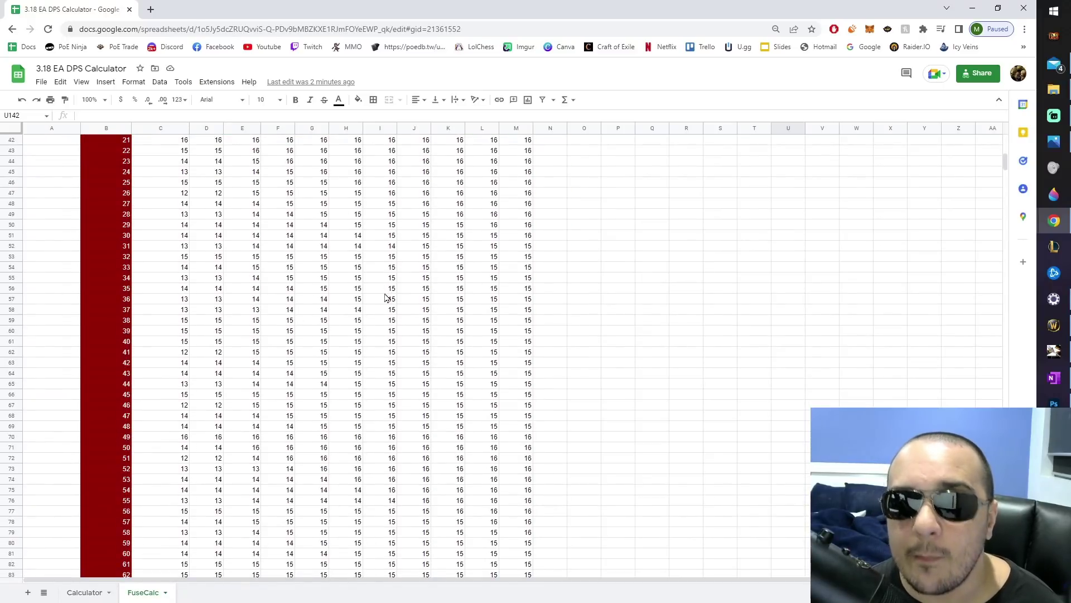
key(alt+Tab)
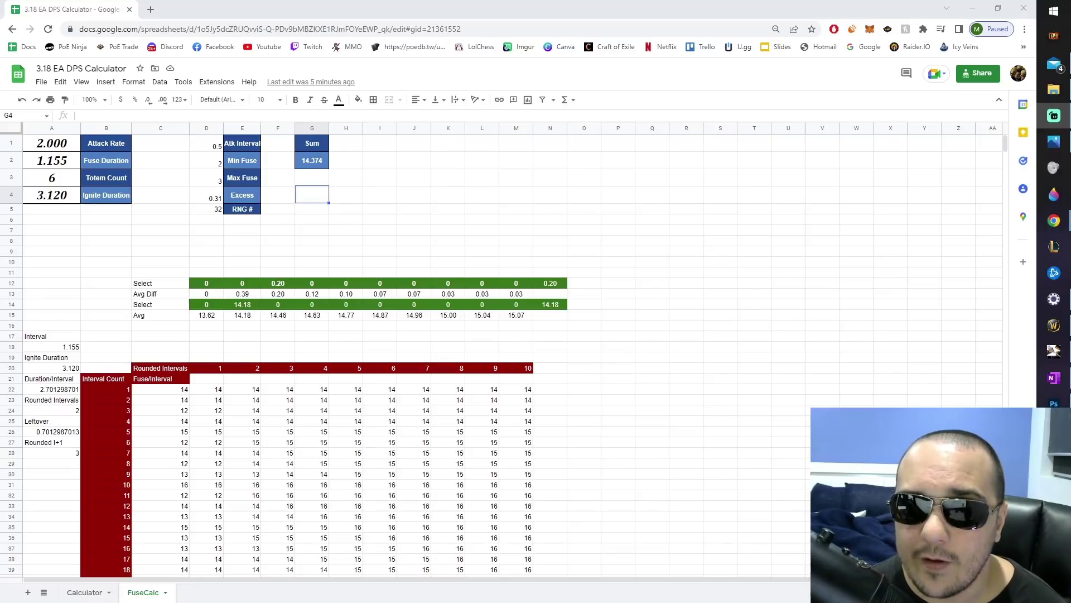
click(207, 195)
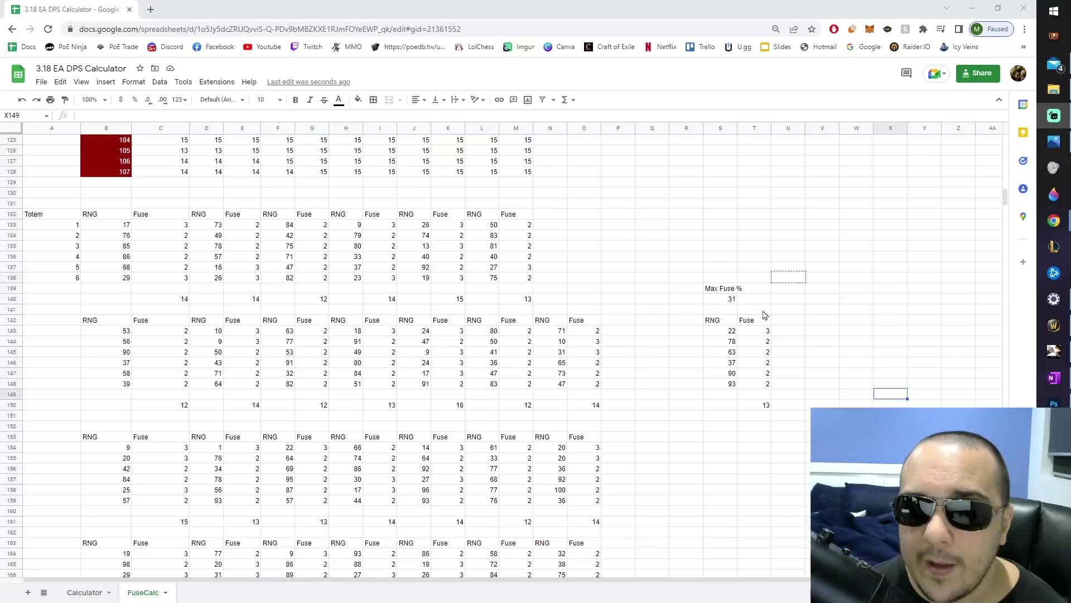
- Select the Max Fuse % block and re-roll its RNG and Fuse values several times
drag(689, 266, 788, 419)
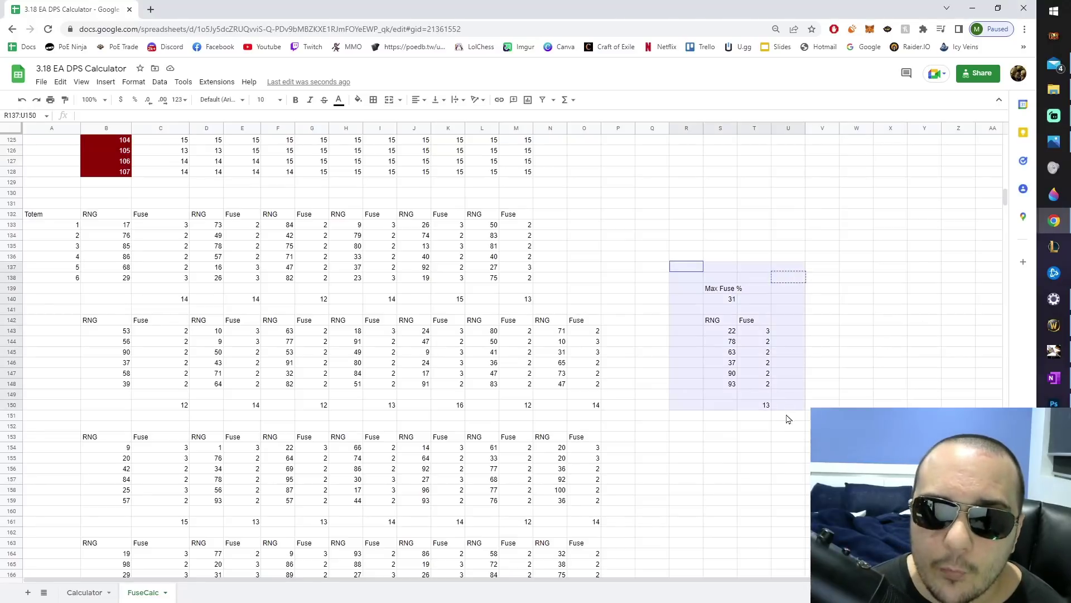
click(851, 319)
key(ctrl+v)
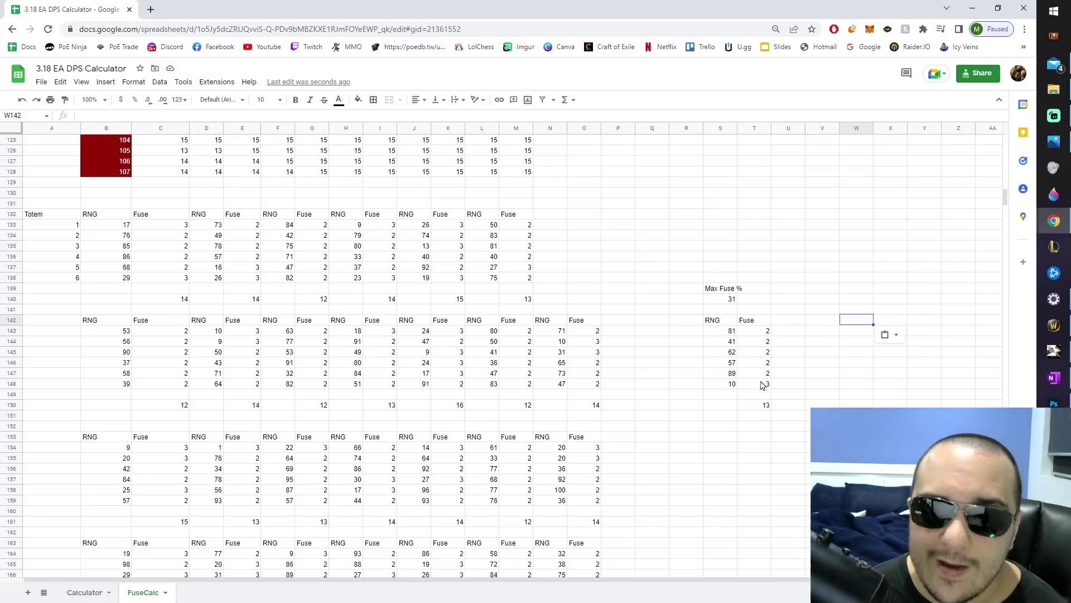
click(790, 330)
key(ctrl+v)
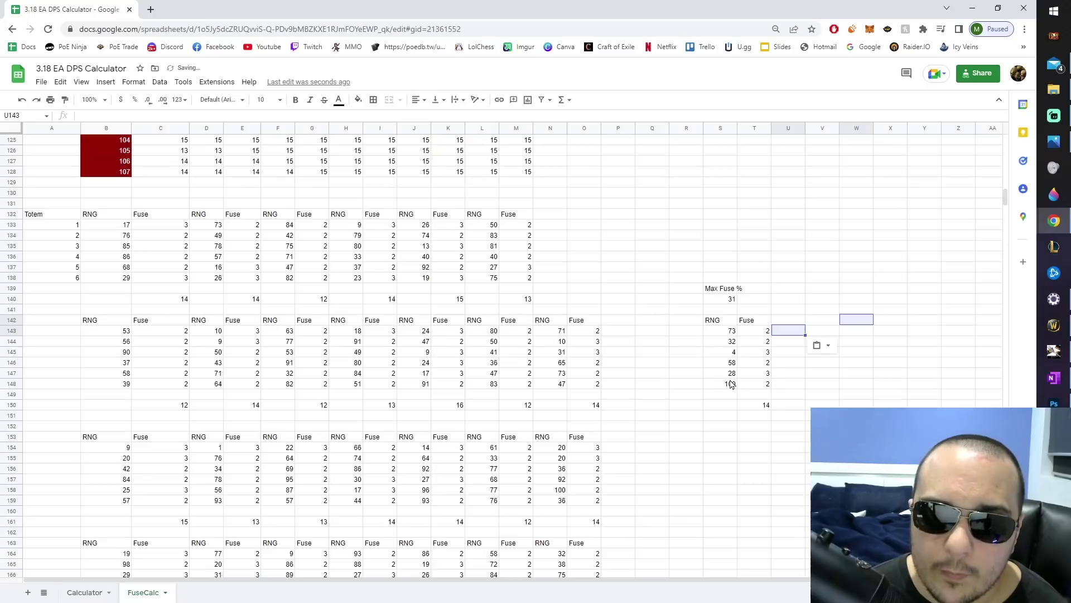
key(ctrl+v)
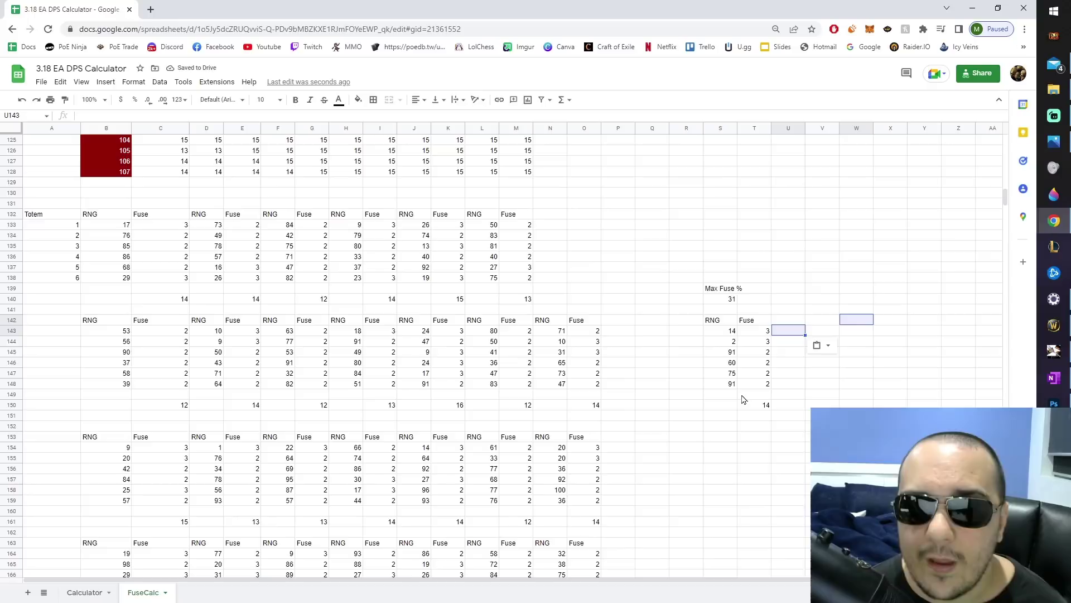
key(ctrl+v)
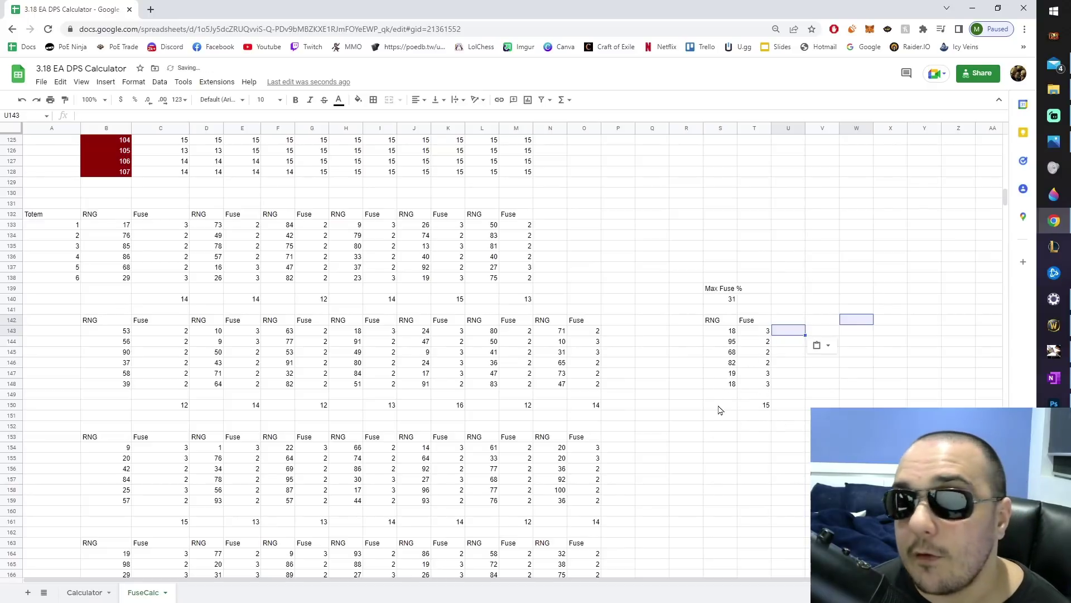
key(ctrl+v)
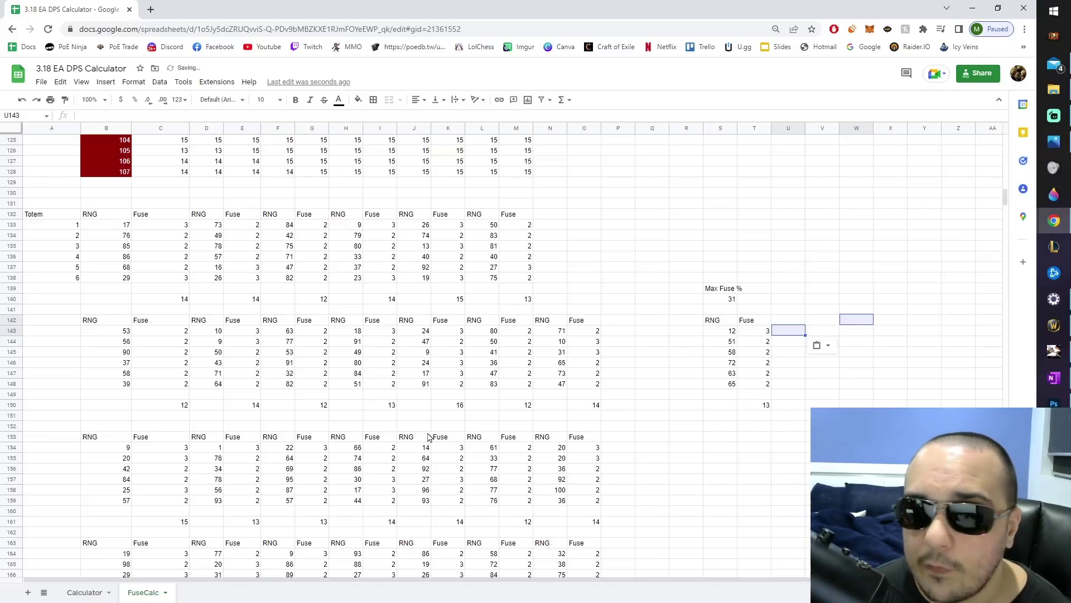
scroll(429, 436, up, 20)
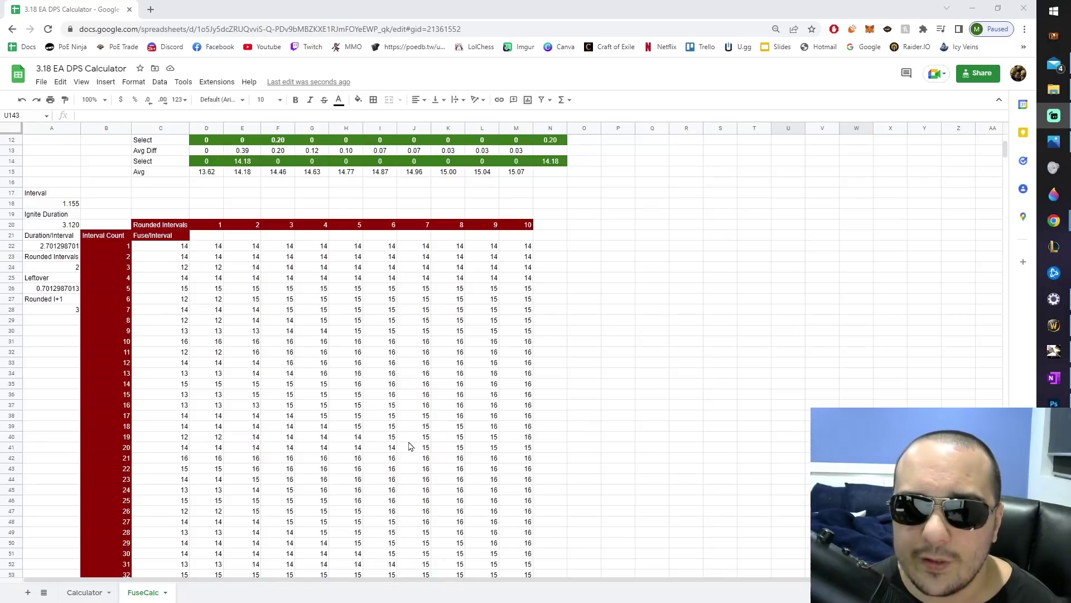
- Inspect the C22, C24, C25 and C26 Fuse/Interval formulas referencing sample block totals
click(176, 250)
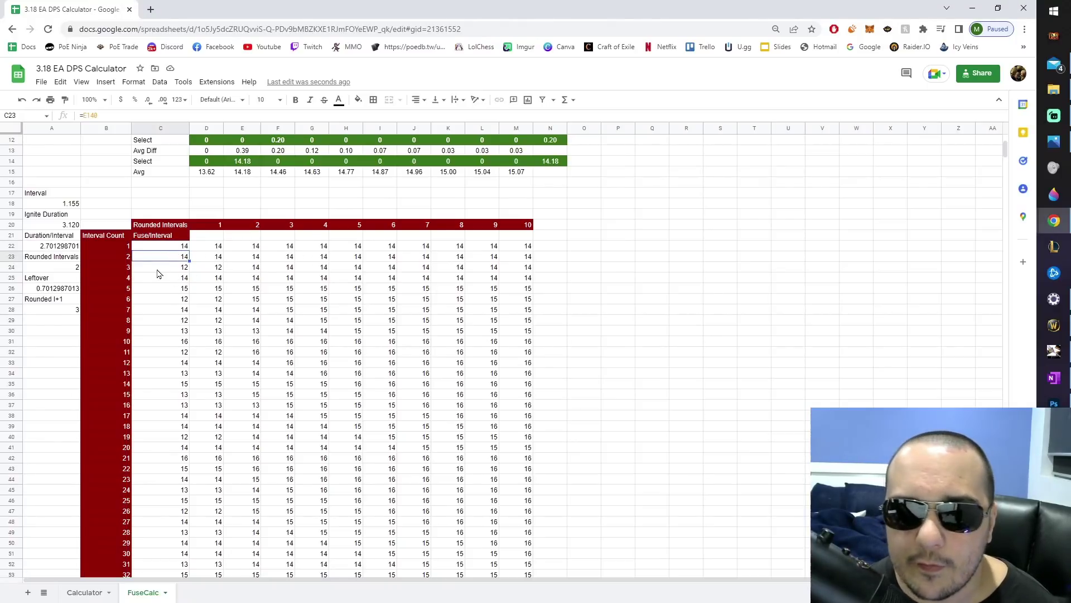
click(159, 269)
click(162, 281)
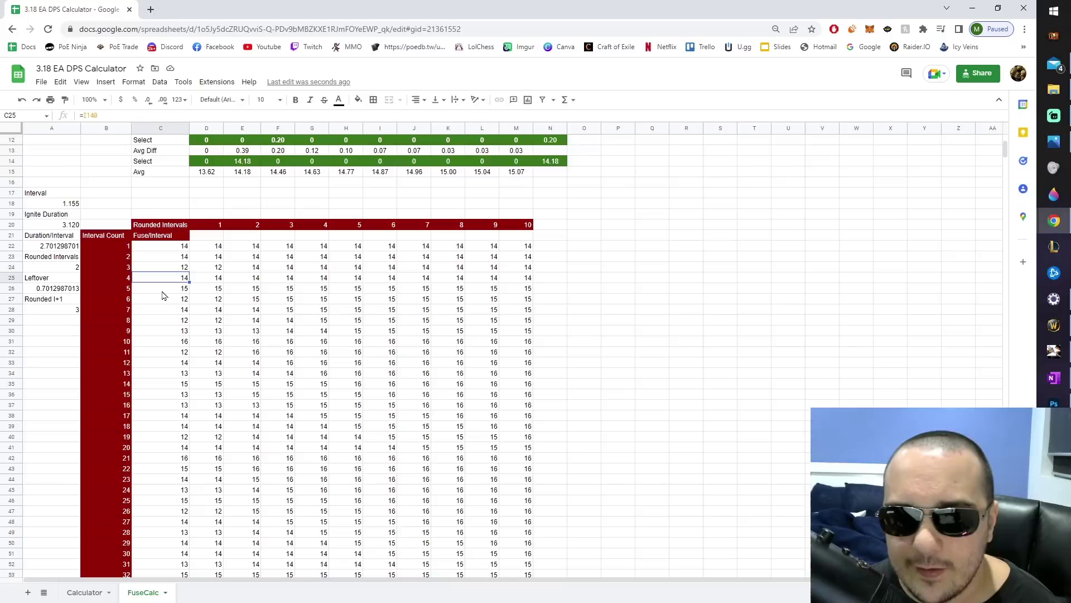
click(162, 288)
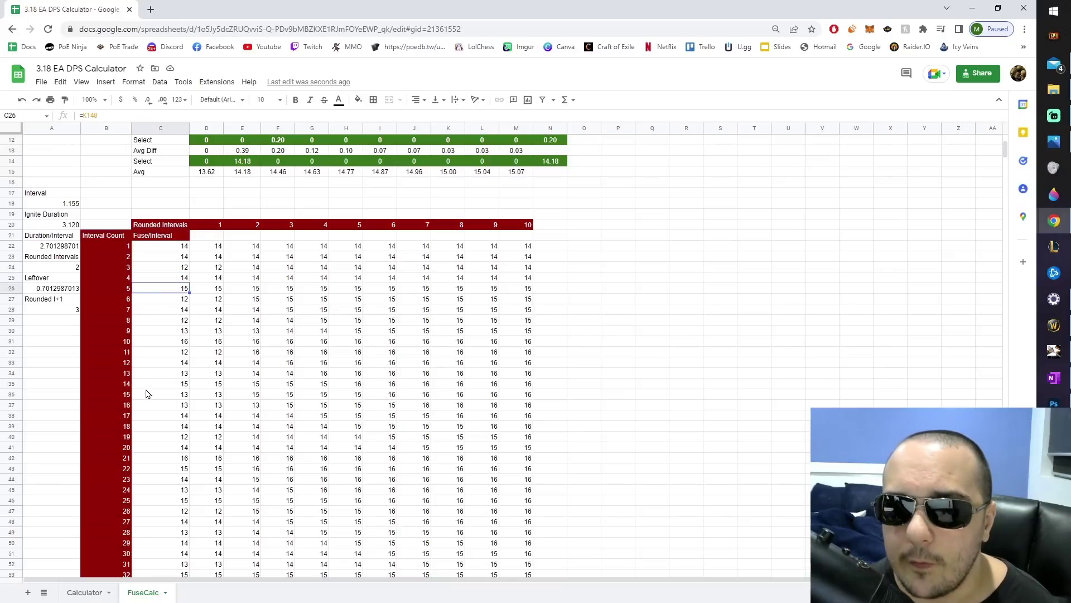
key(alt+Tab)
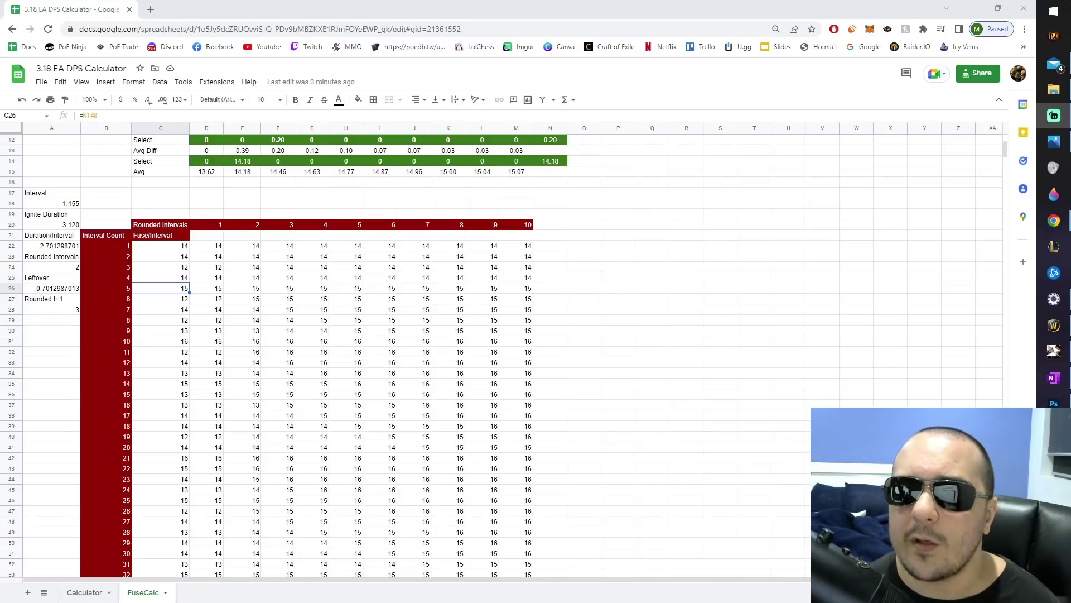
- Select F20:F29 and inspect the =max() formulas in F27 and F50 of the interval-3 column
scroll(503, 335, up, 2)
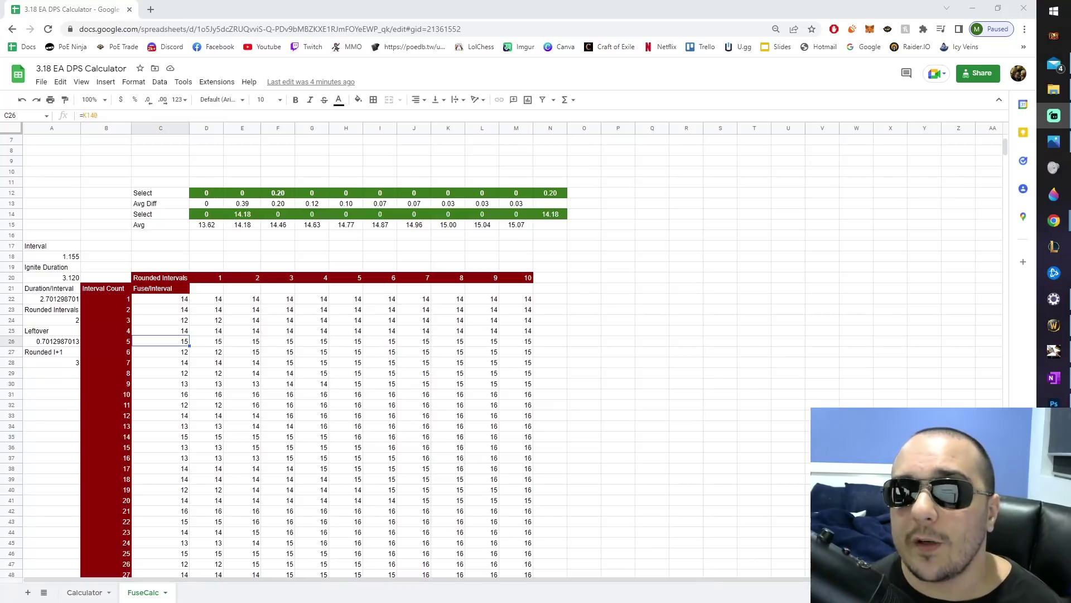
click(278, 257)
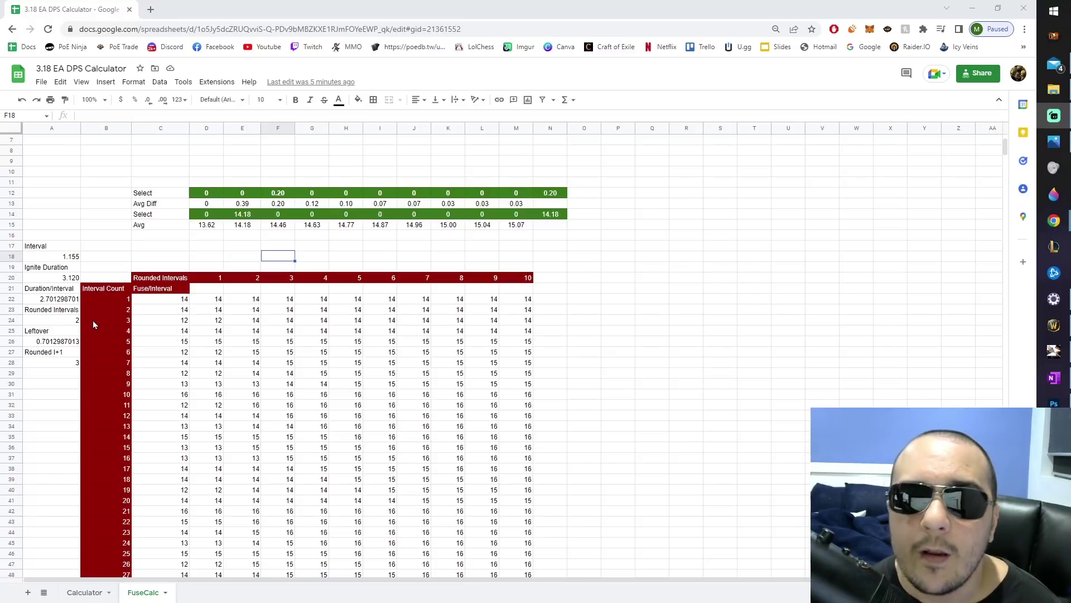
drag(278, 277, 285, 372)
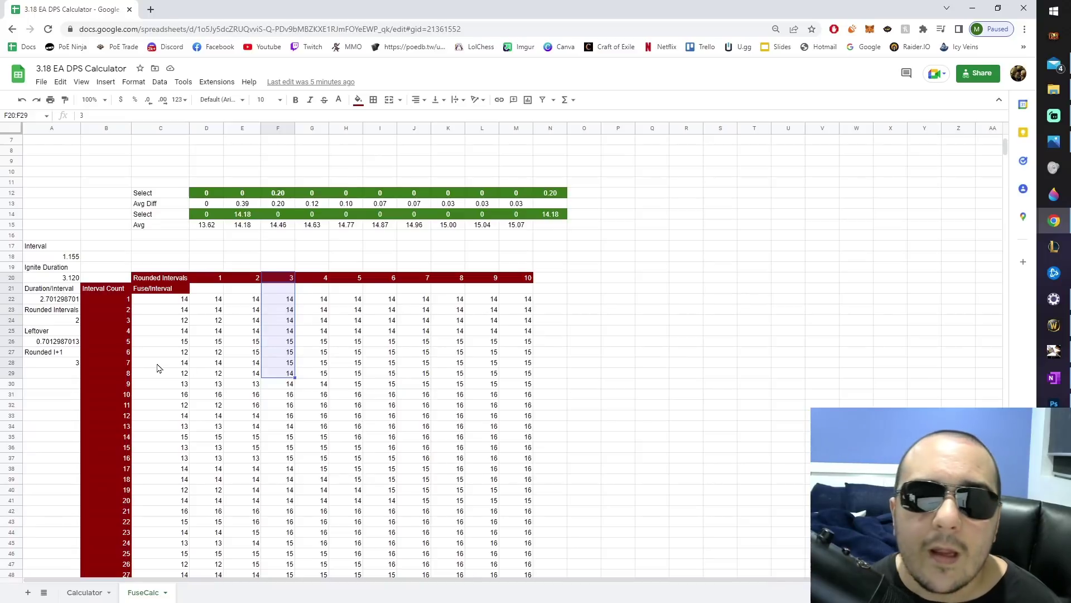
click(289, 352)
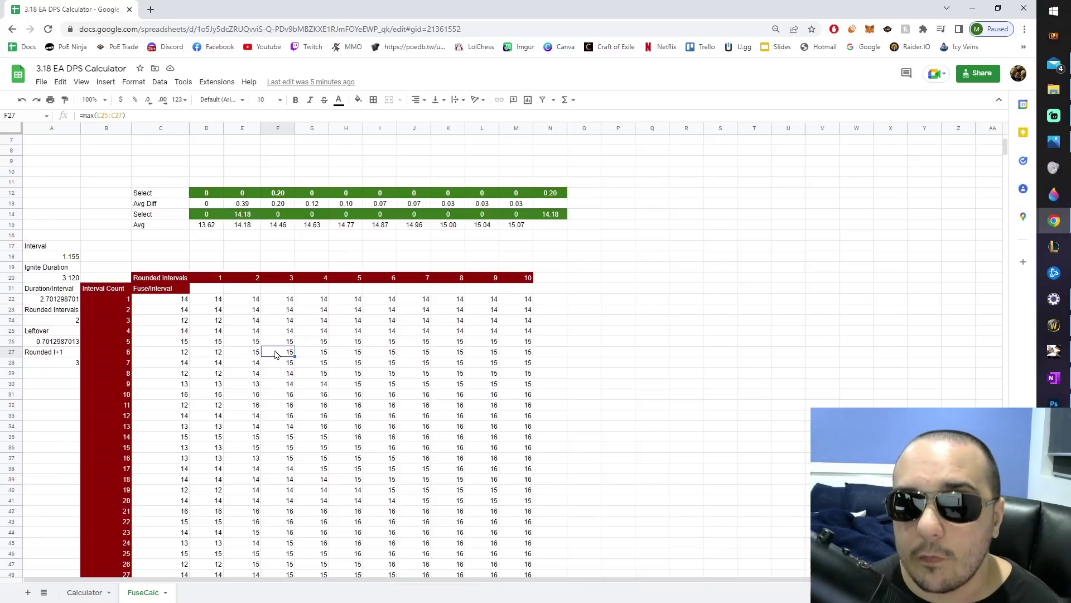
scroll(337, 267, down, 2)
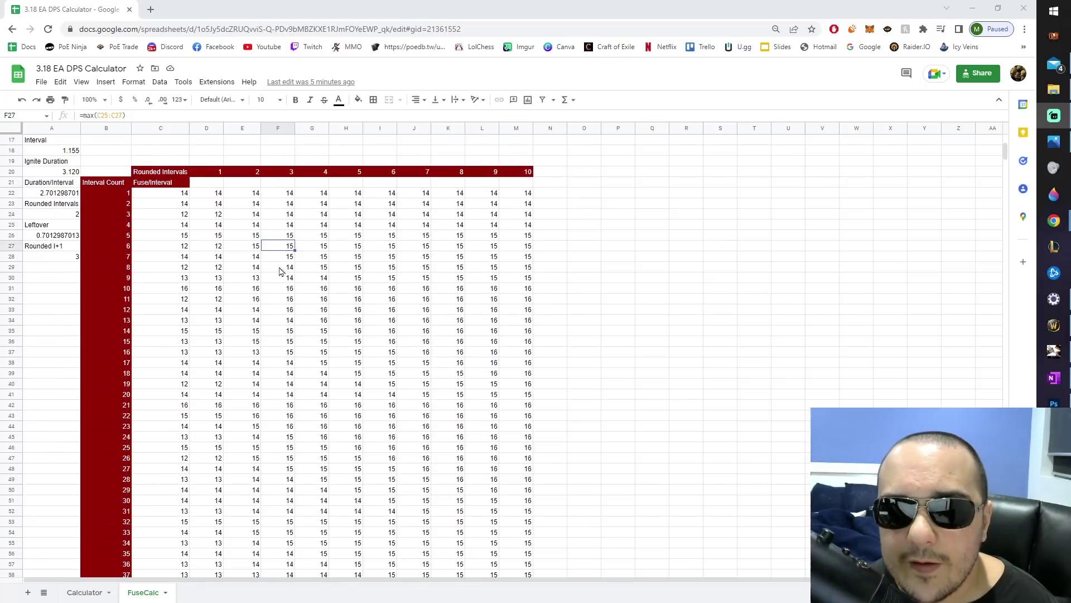
scroll(285, 275, down, 4)
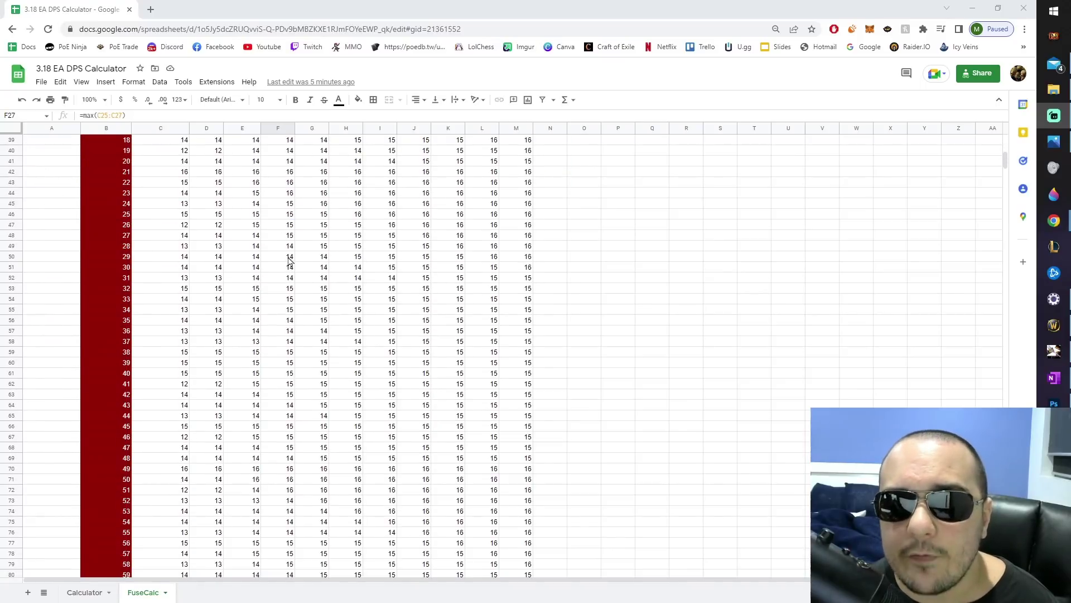
click(288, 258)
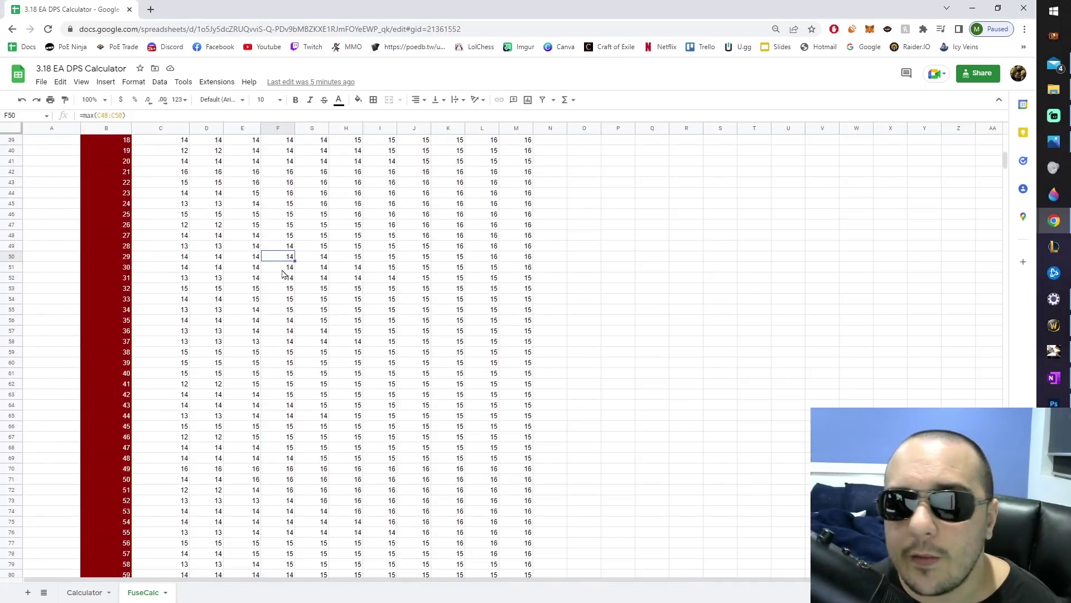
- Refresh the random fuse values in the FuseCalc sheet
scroll(426, 349, up, 8)
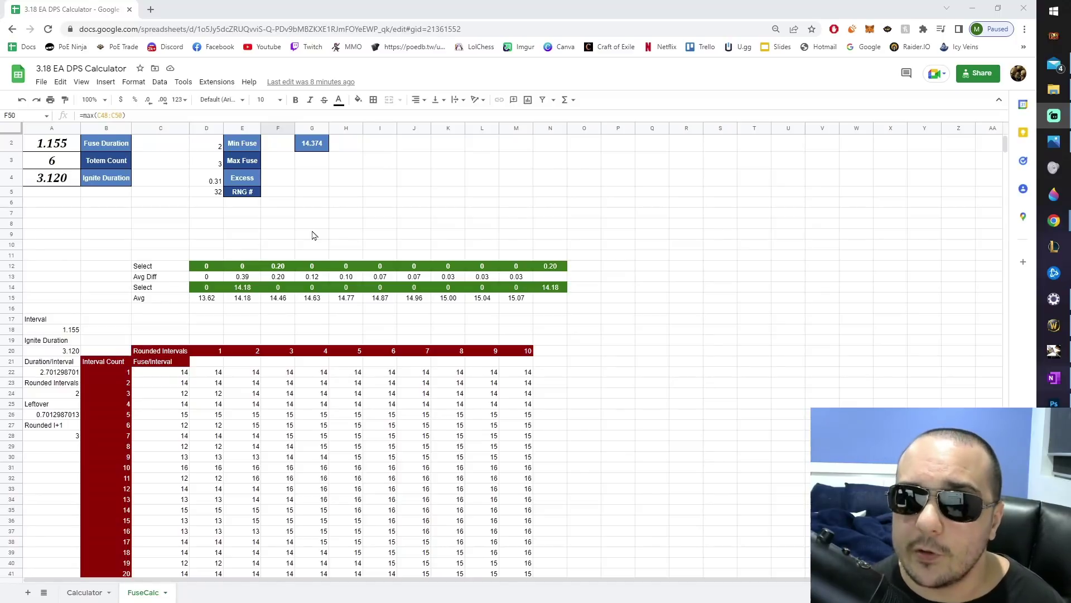
scroll(312, 235, up, 1)
click(687, 272)
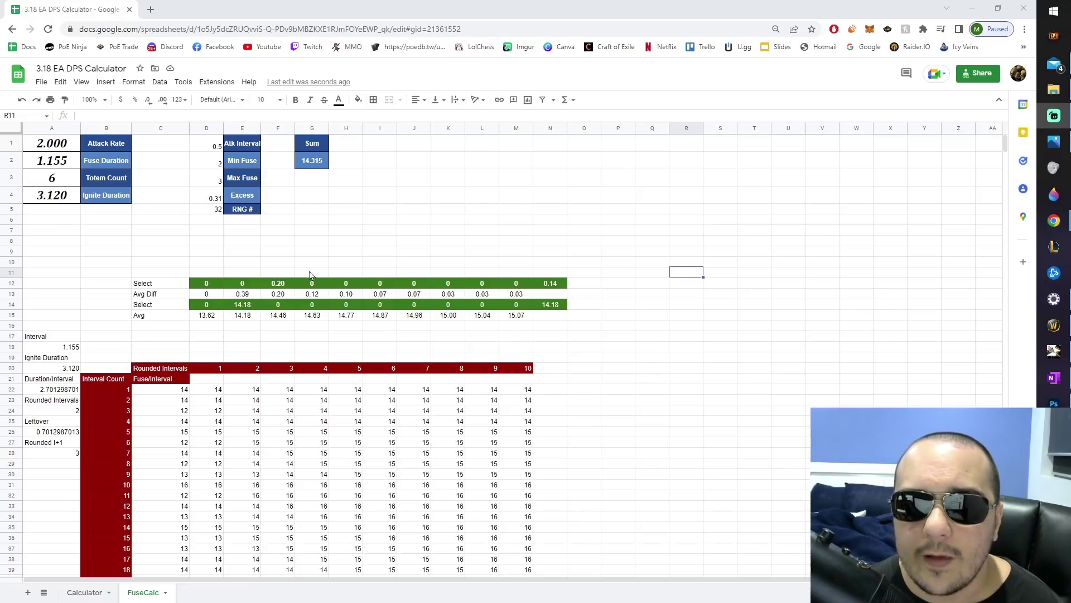
- Inspect the Avg Diff (F13), Select (F12) and Sum (G2) formulas, with the Sum now reading 14.315
click(281, 296)
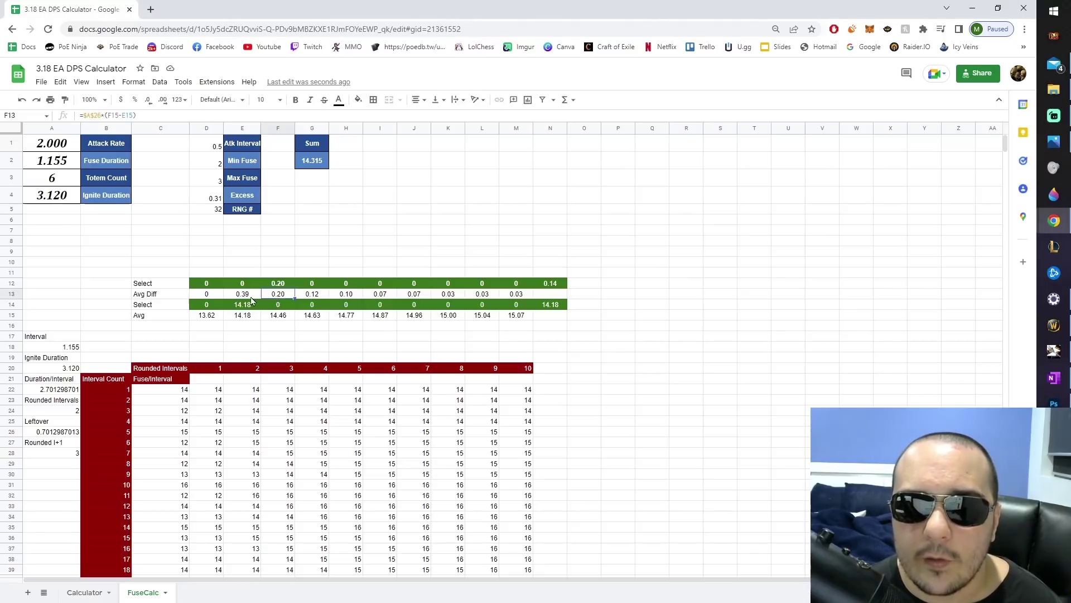
click(282, 284)
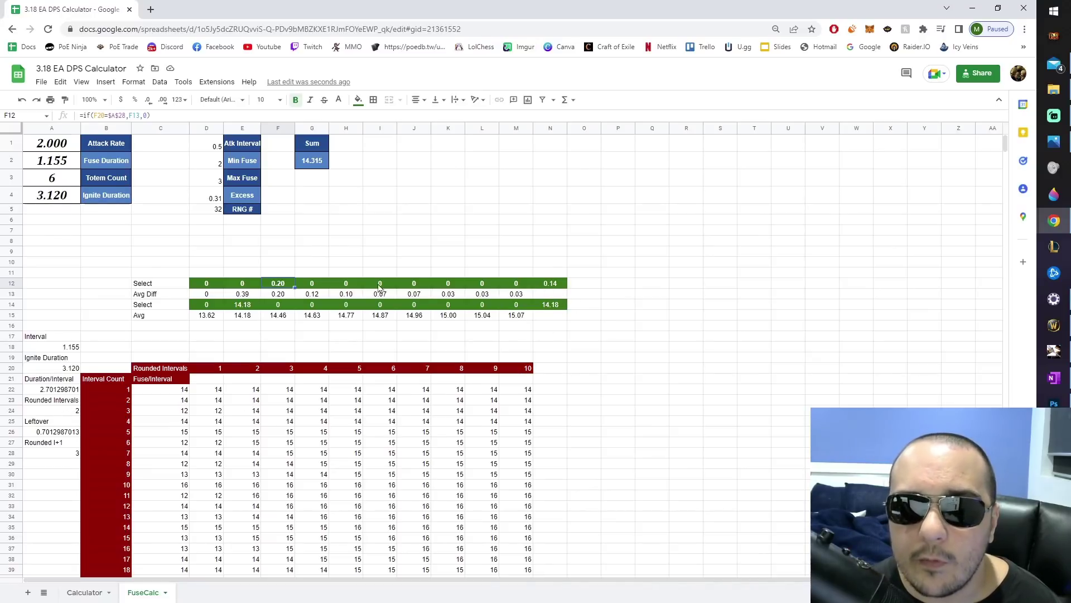
click(312, 161)
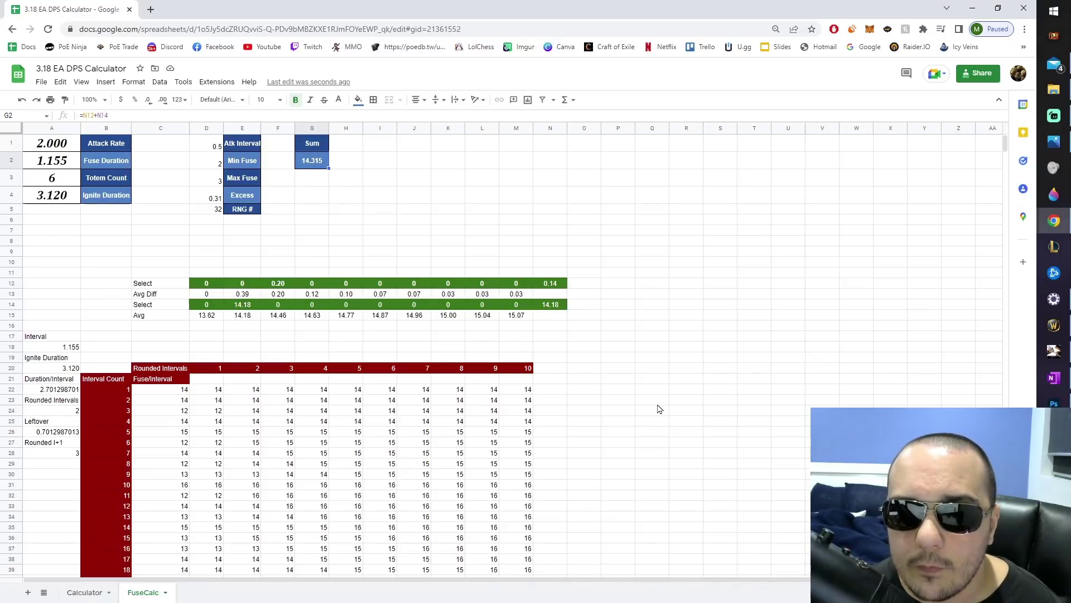
- Return to the Calculator sheet and inspect the Attack Speed Correction formula for the 14.32 fuse count
key(ctrl+shift+Page_Up)
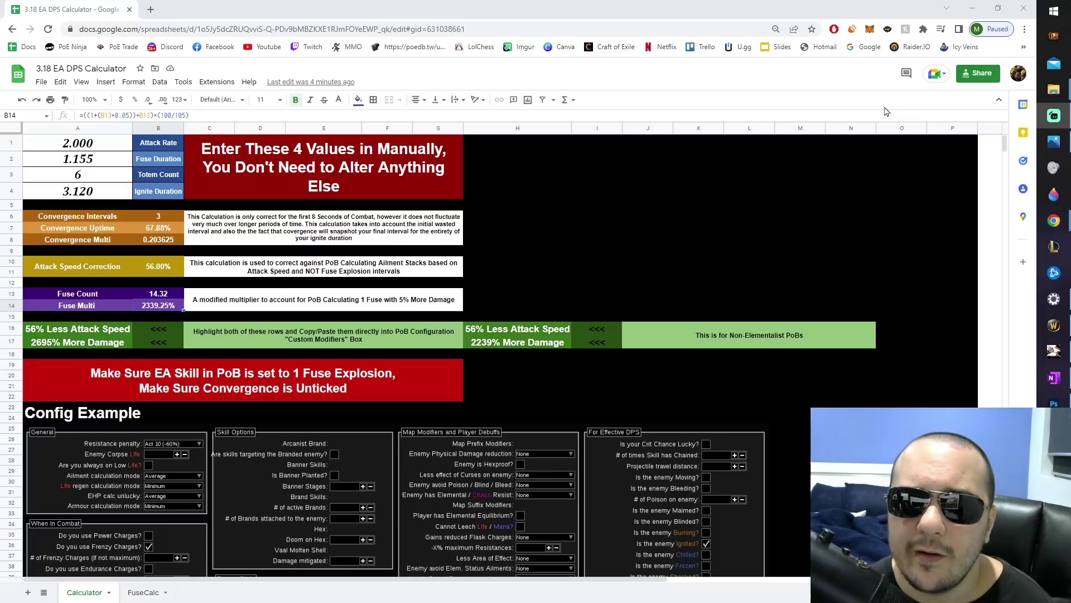
key(Up)
key(Up)
key(Up)
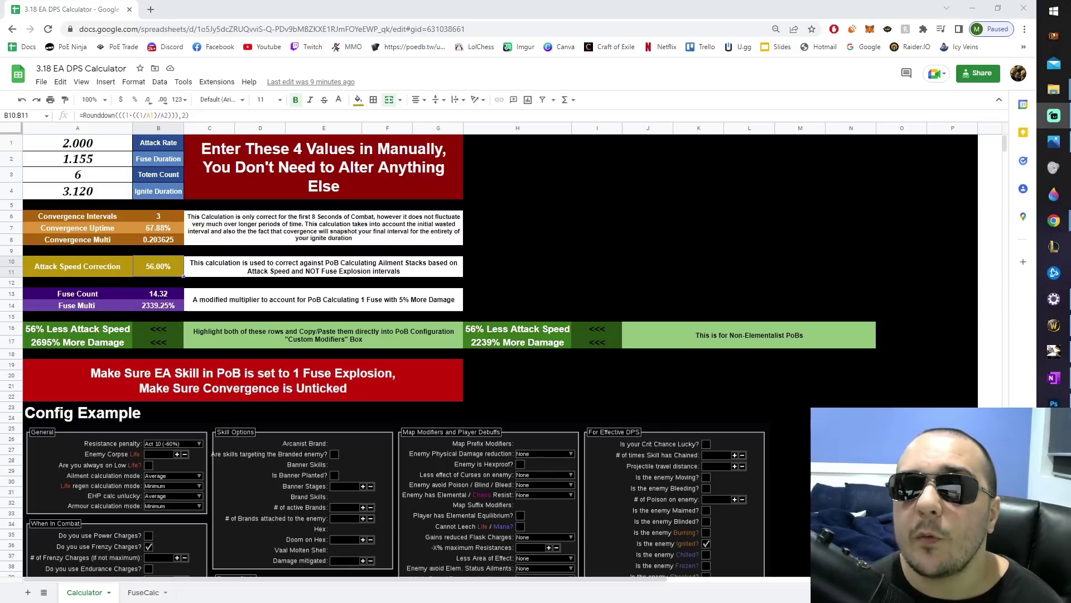
click(77, 334)
scroll(502, 335, down, 1)
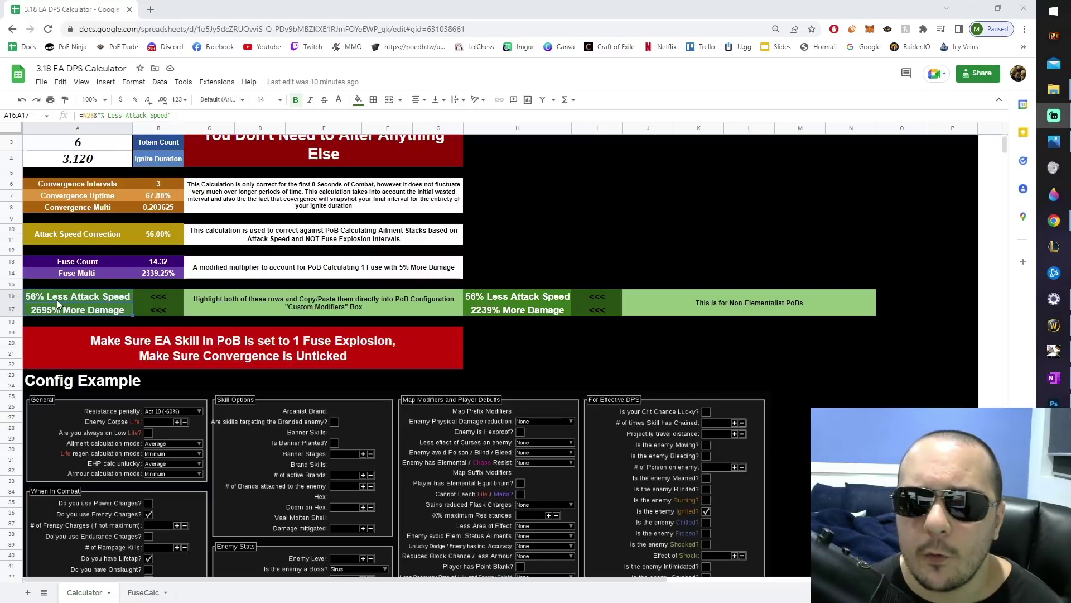
click(507, 311)
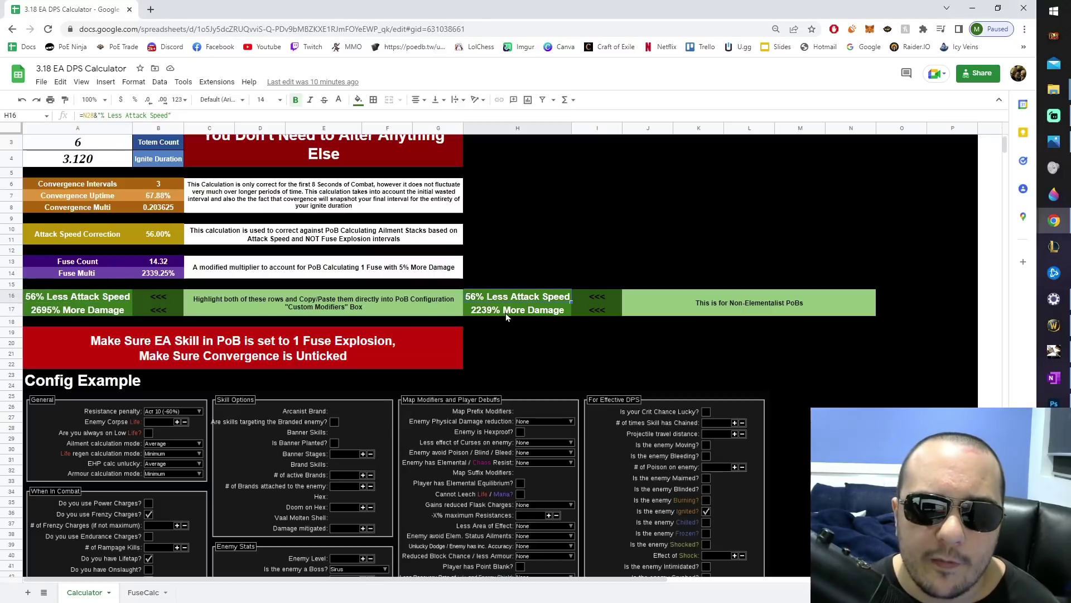